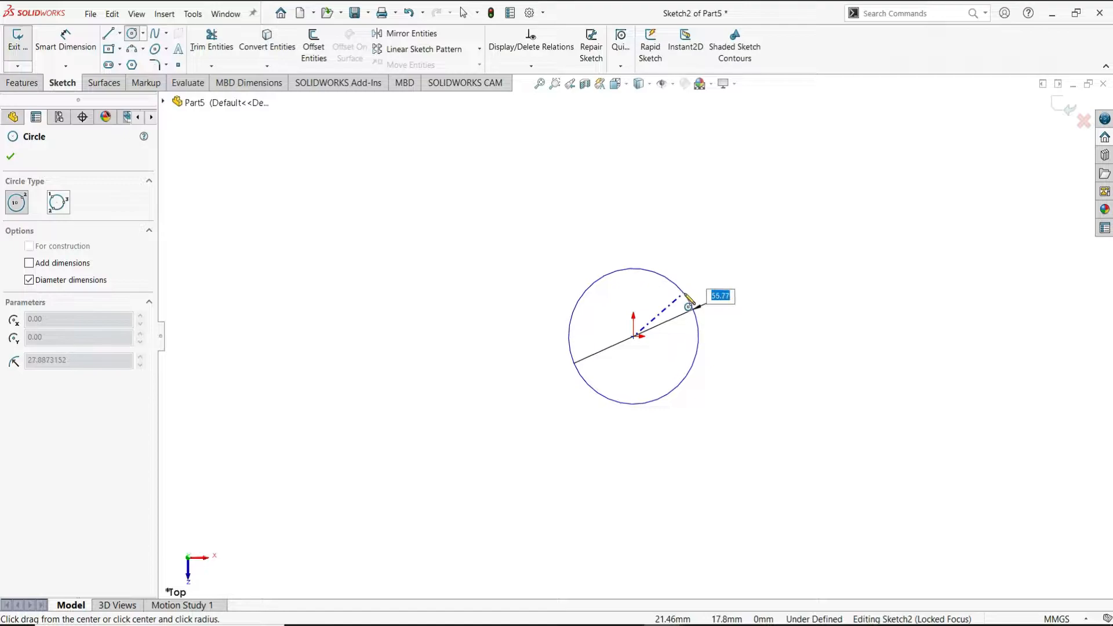
- Sketch a circle centred on the origin and set its diameter to 28.80 mm
{"action": "left_click", "coordinate": [689, 306]}
{"action": "key", "text": "Escape"}
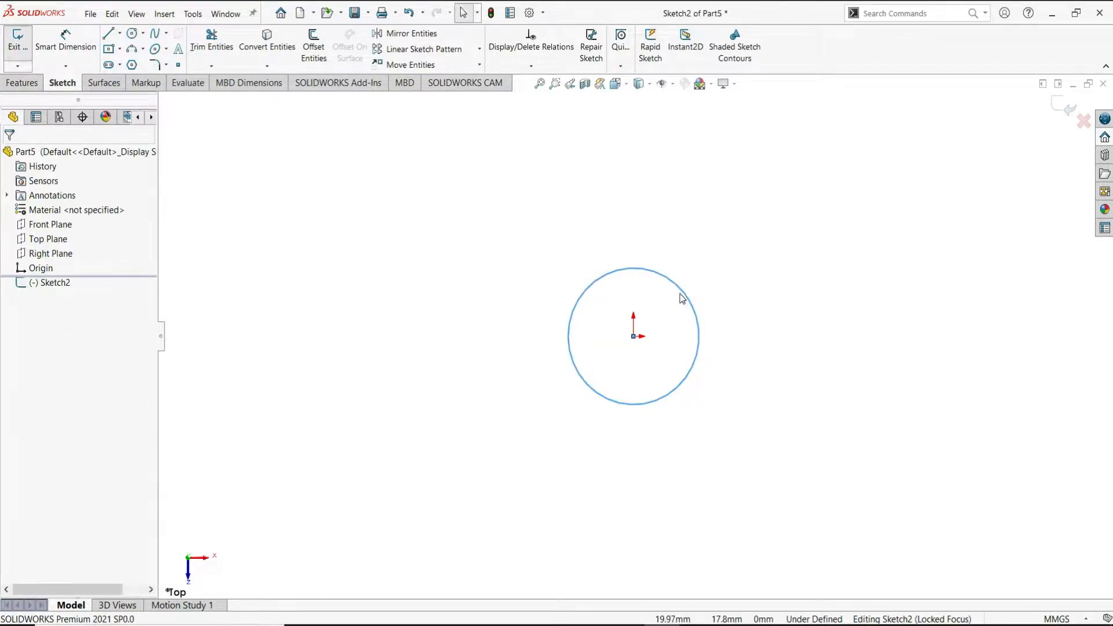
{"action": "left_click", "coordinate": [66, 41]}
{"action": "left_click", "coordinate": [667, 278]}
{"action": "left_click", "coordinate": [718, 259]}
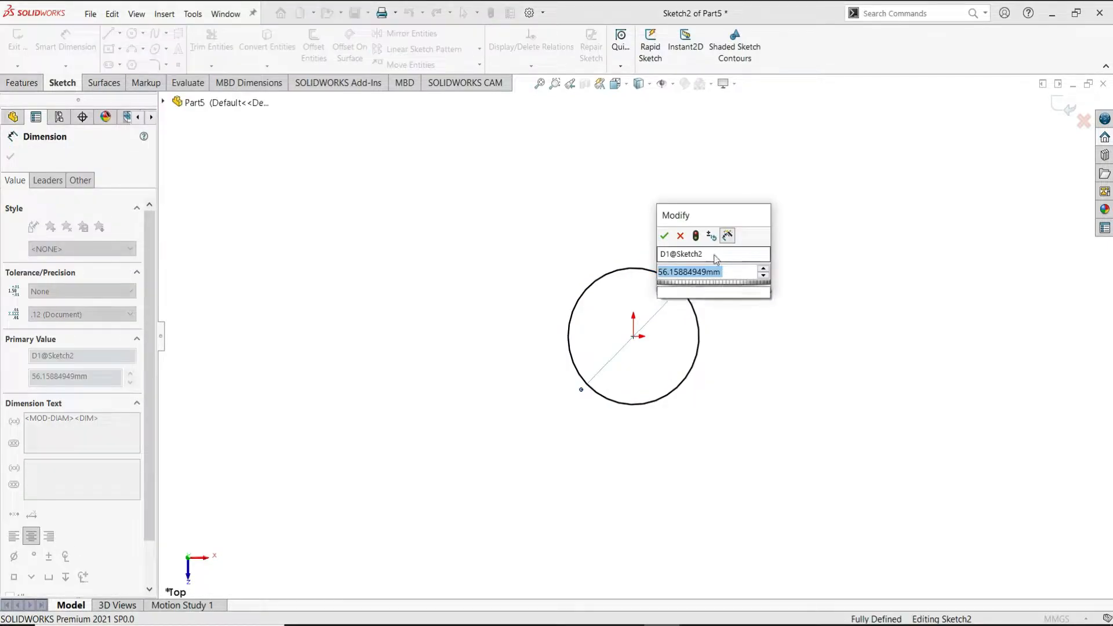
{"action": "type", "text": "28.80"}
{"action": "key", "text": "Return"}
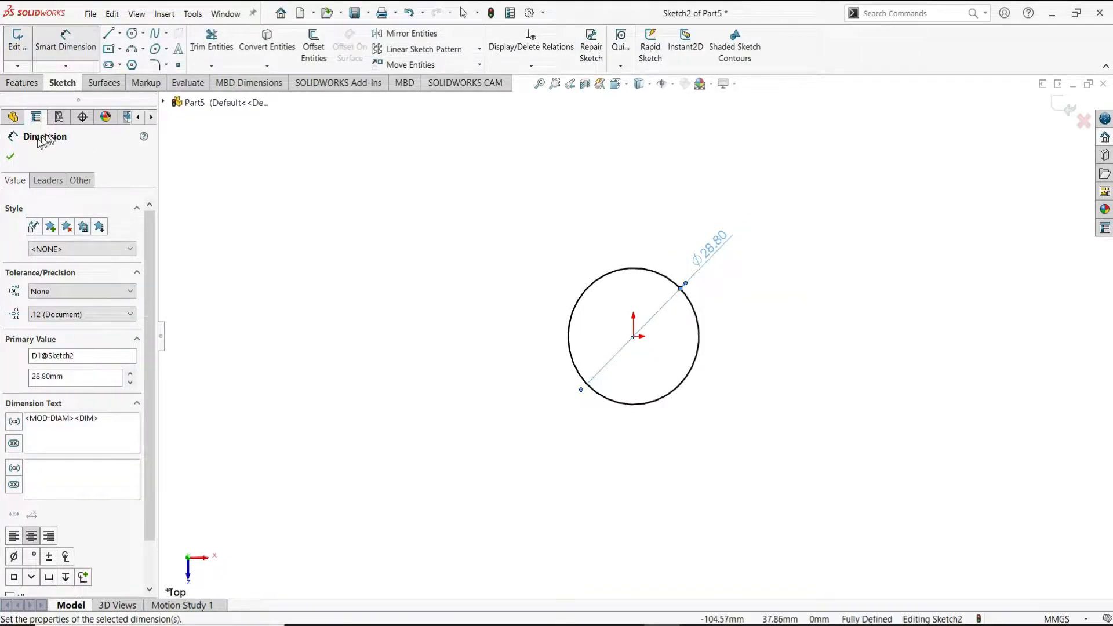
{"action": "left_click", "coordinate": [13, 158]}
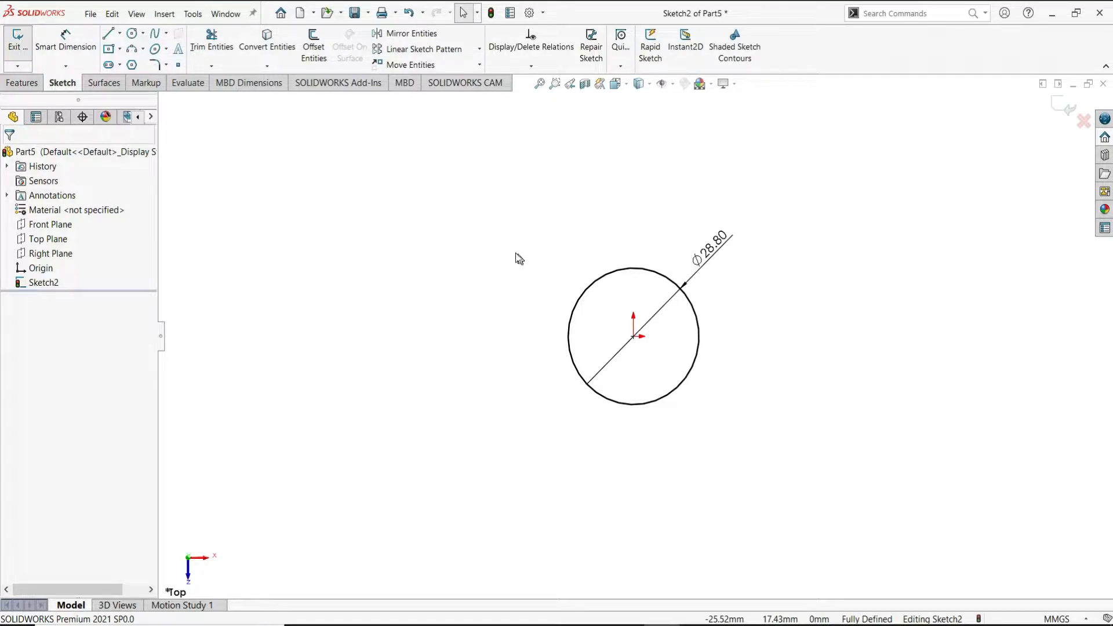
- Create a clockwise constant-pitch helix from the circle with height 35.30 mm, pitch 5 mm and start angle 0 degrees
{"action": "left_click", "coordinate": [29, 85]}
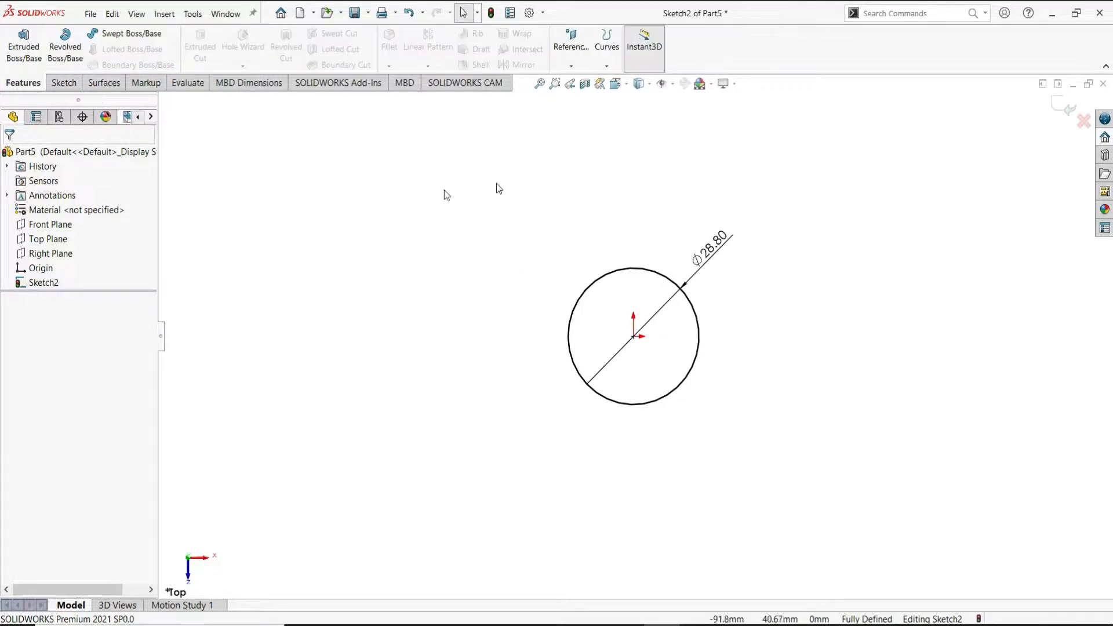
{"action": "left_click", "coordinate": [612, 62]}
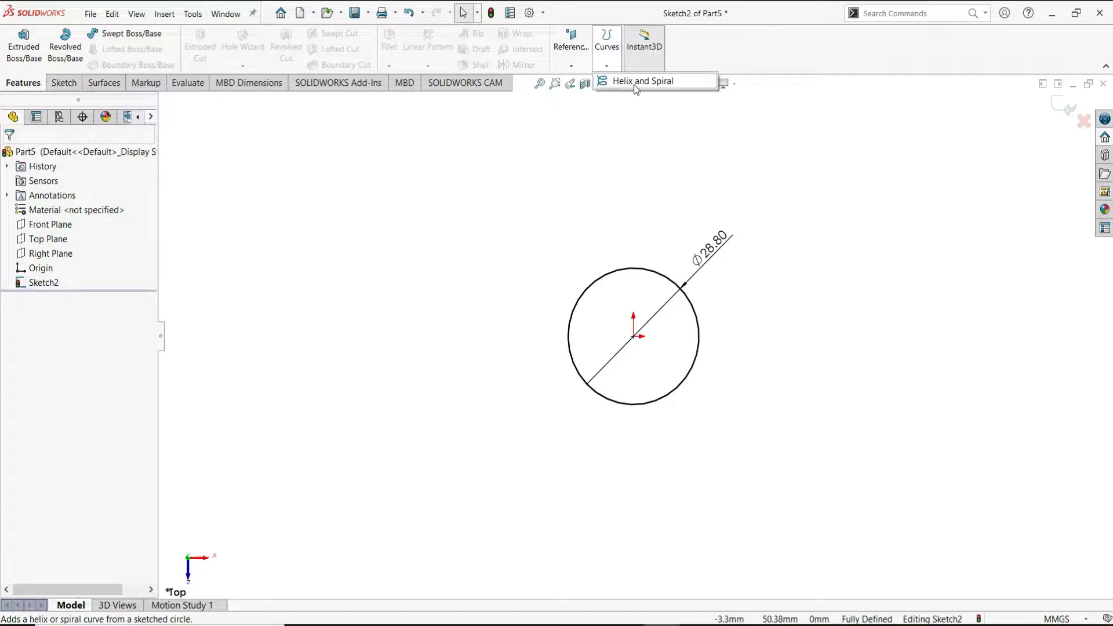
{"action": "left_click", "coordinate": [638, 82]}
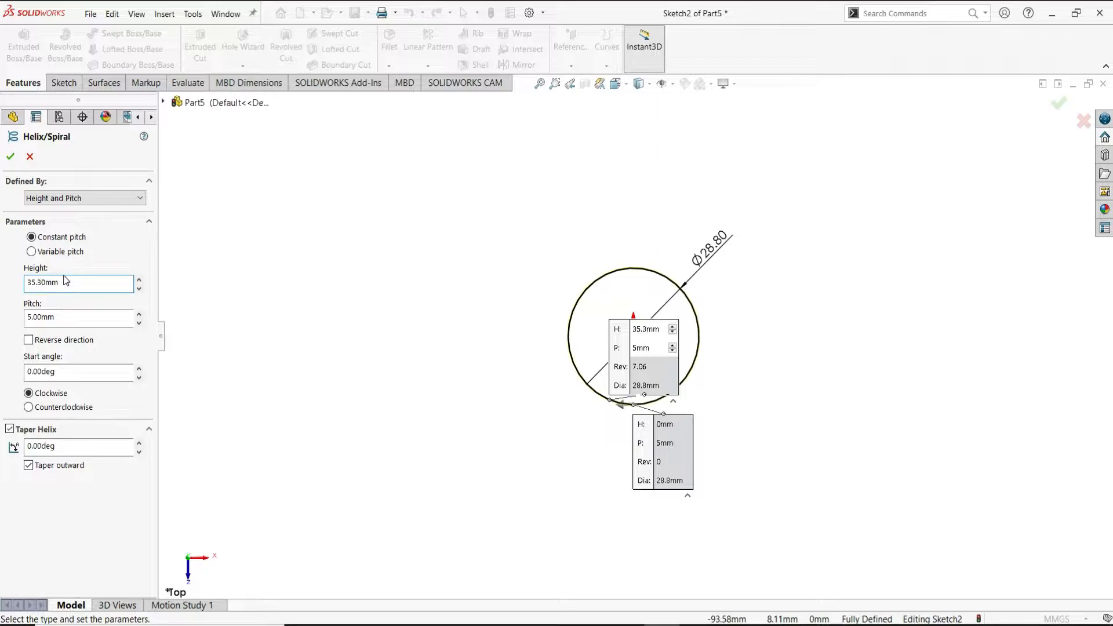
{"action": "left_click", "coordinate": [40, 317]}
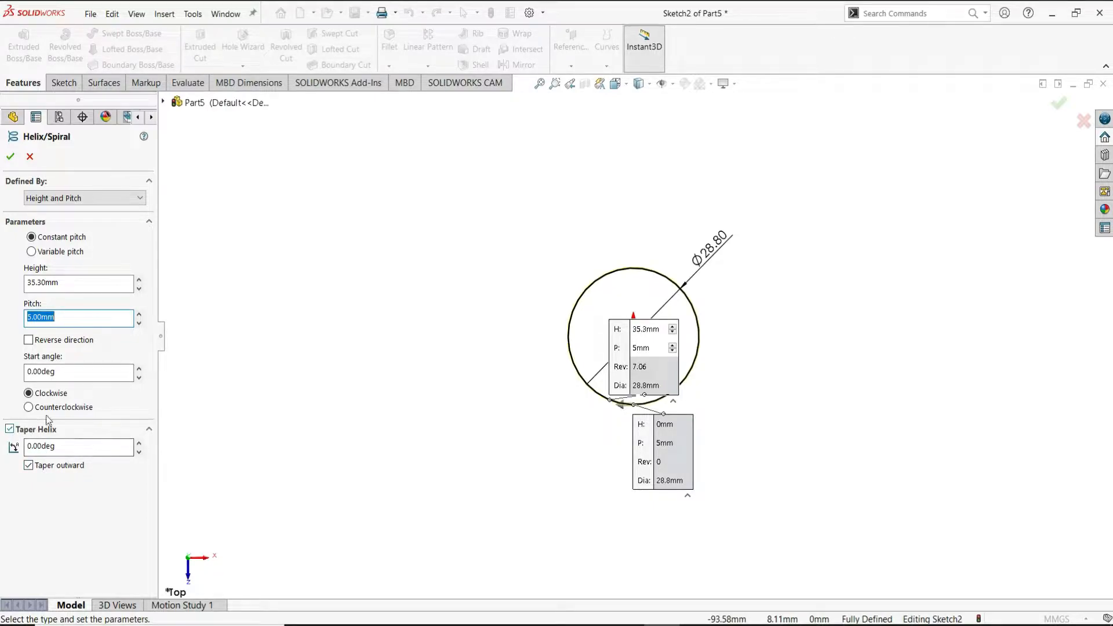
{"action": "left_click", "coordinate": [11, 159]}
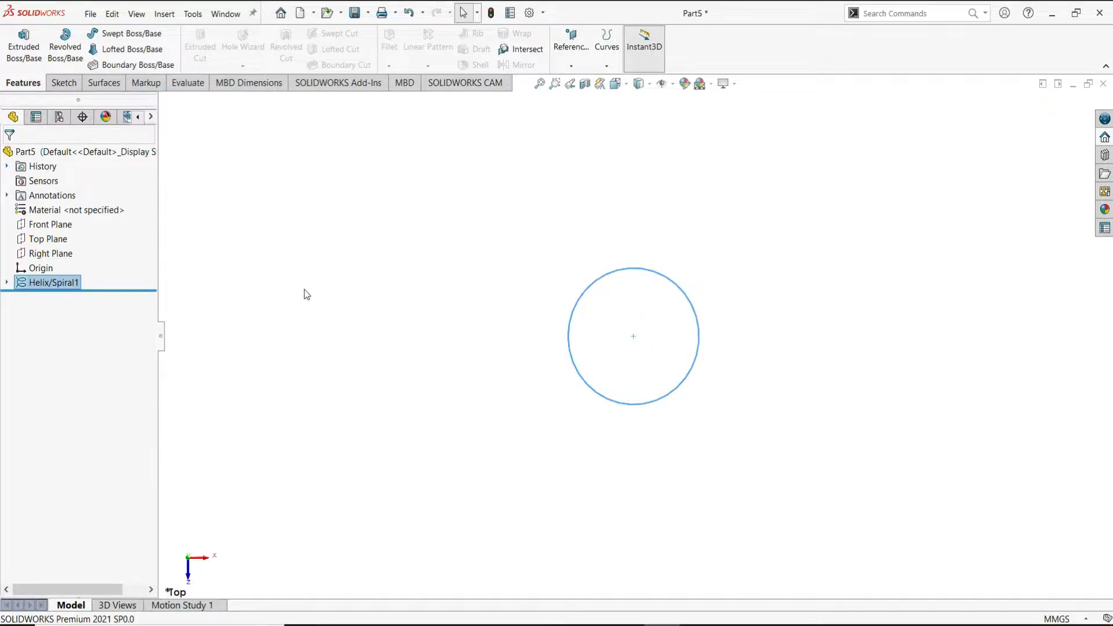
{"action": "key", "text": "ctrl+7"}
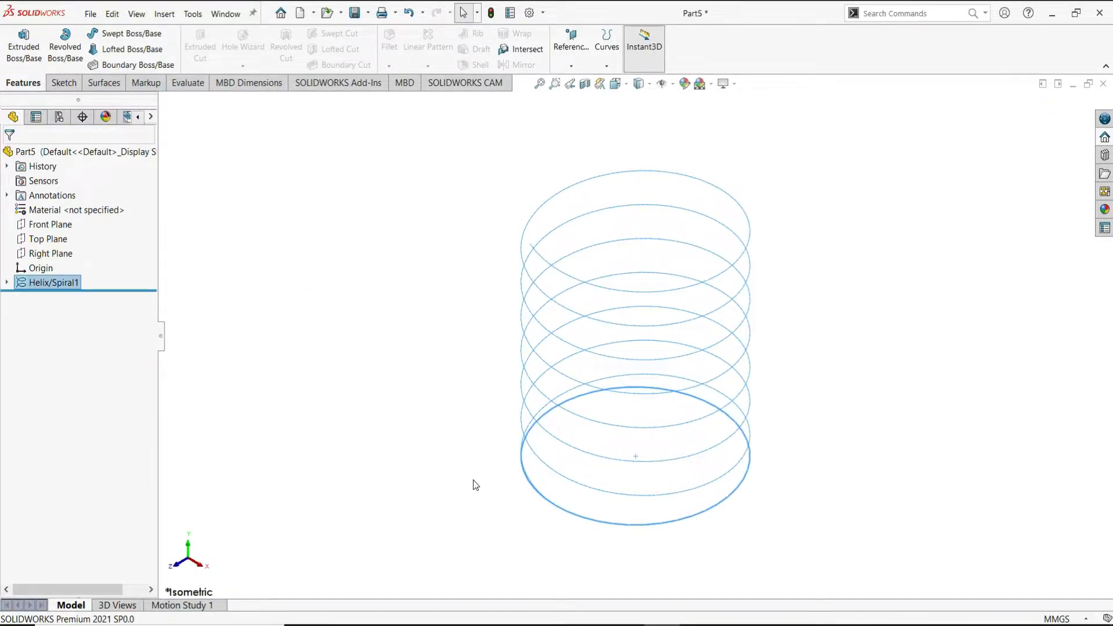
{"action": "left_click", "coordinate": [429, 384]}
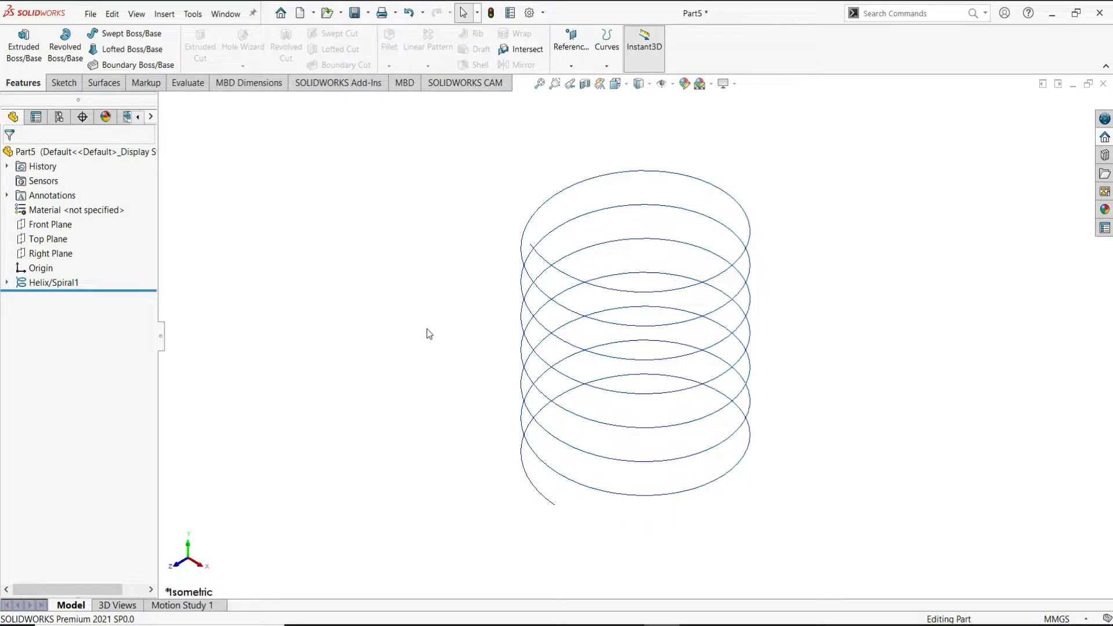
- Sweep a circular profile of 2.5 mm diameter along the helix to form the spring coil
{"action": "left_click", "coordinate": [161, 37]}
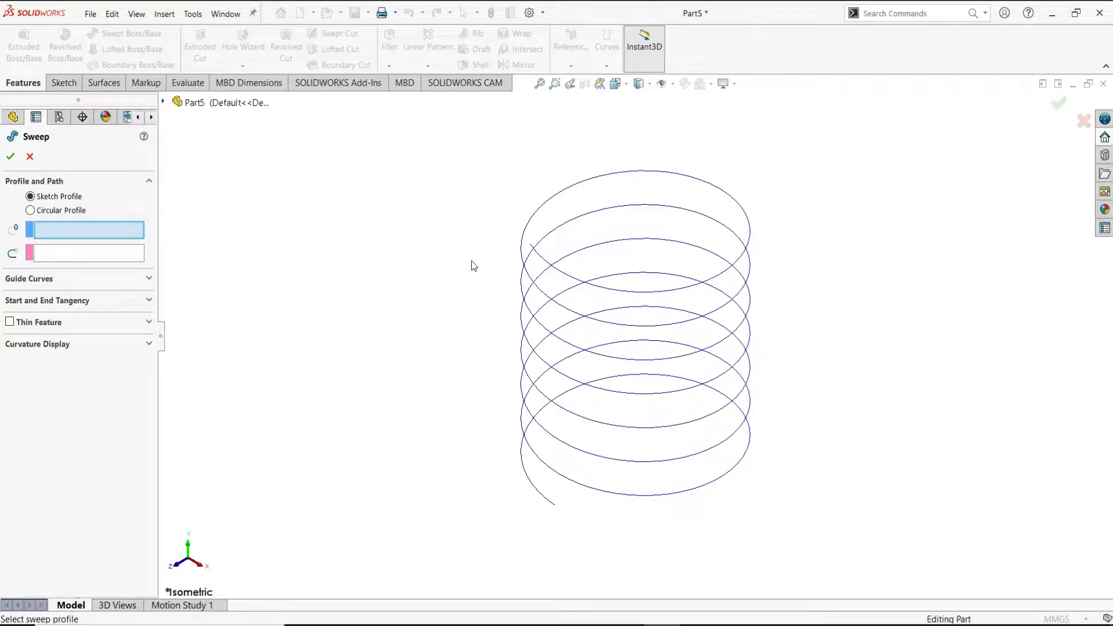
{"action": "left_click", "coordinate": [77, 211]}
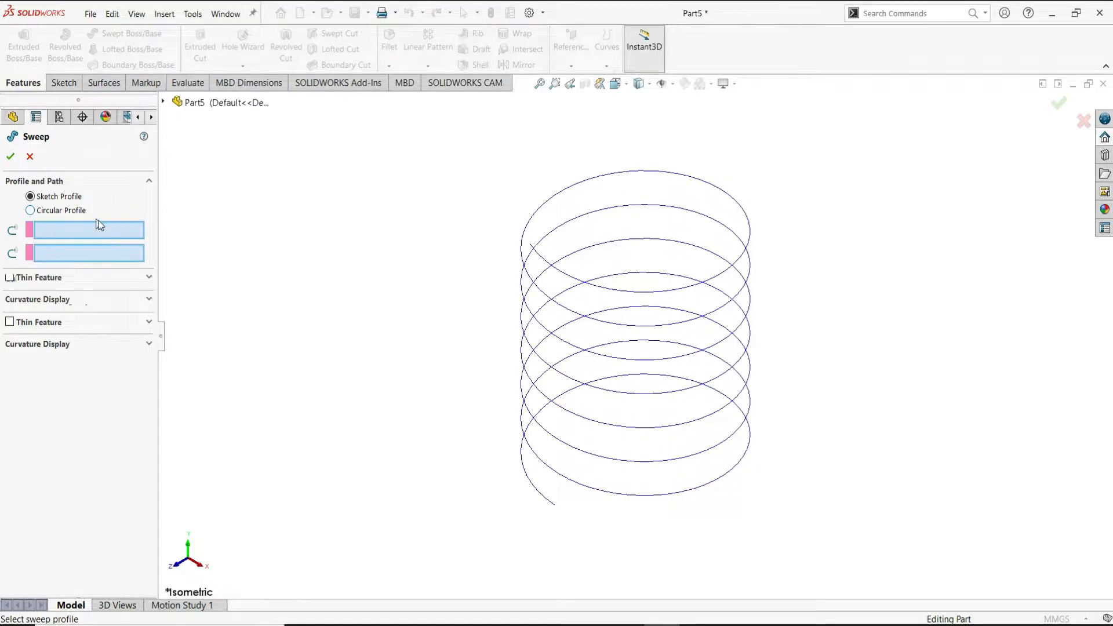
{"action": "left_click", "coordinate": [519, 269]}
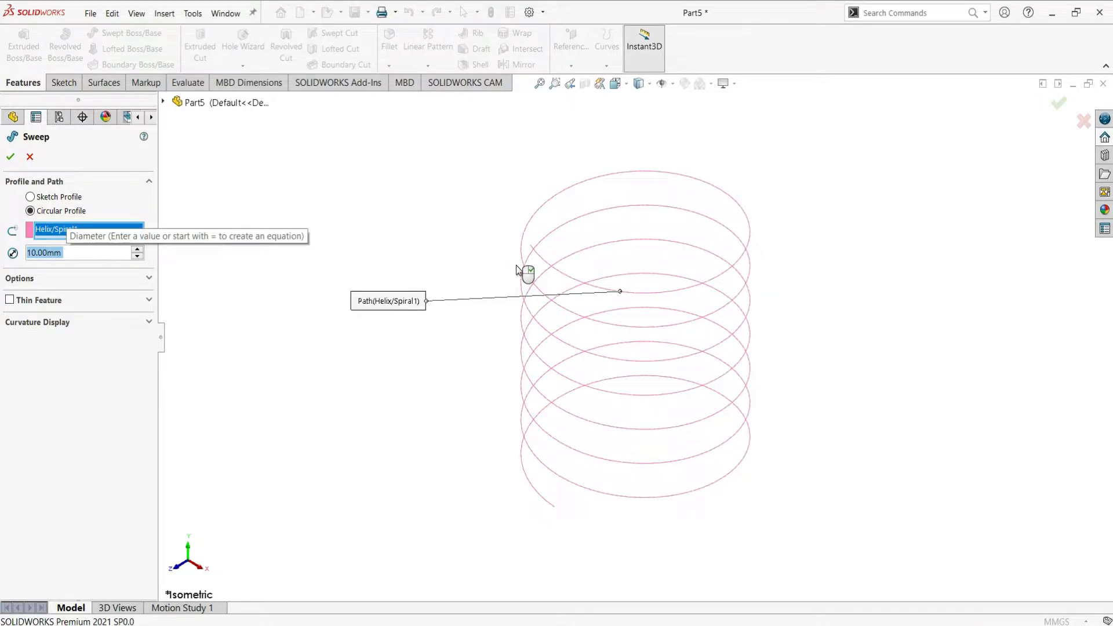
{"action": "left_click_drag", "start_coordinate": [69, 253], "coordinate": [7, 254]}
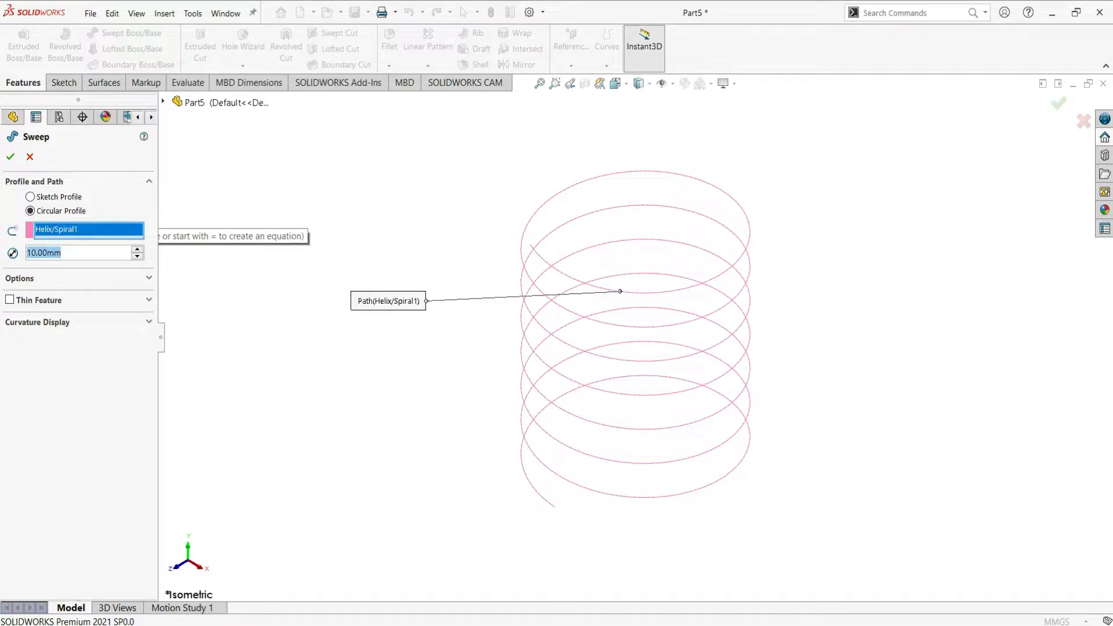
{"action": "type", "text": "2.5"}
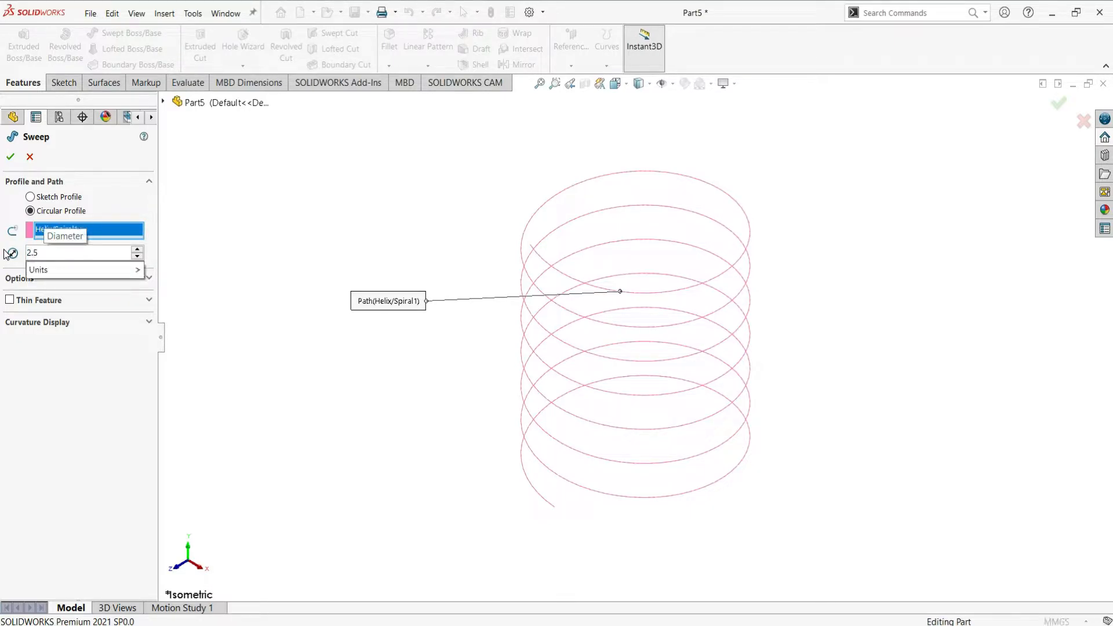
{"action": "left_click", "coordinate": [10, 163]}
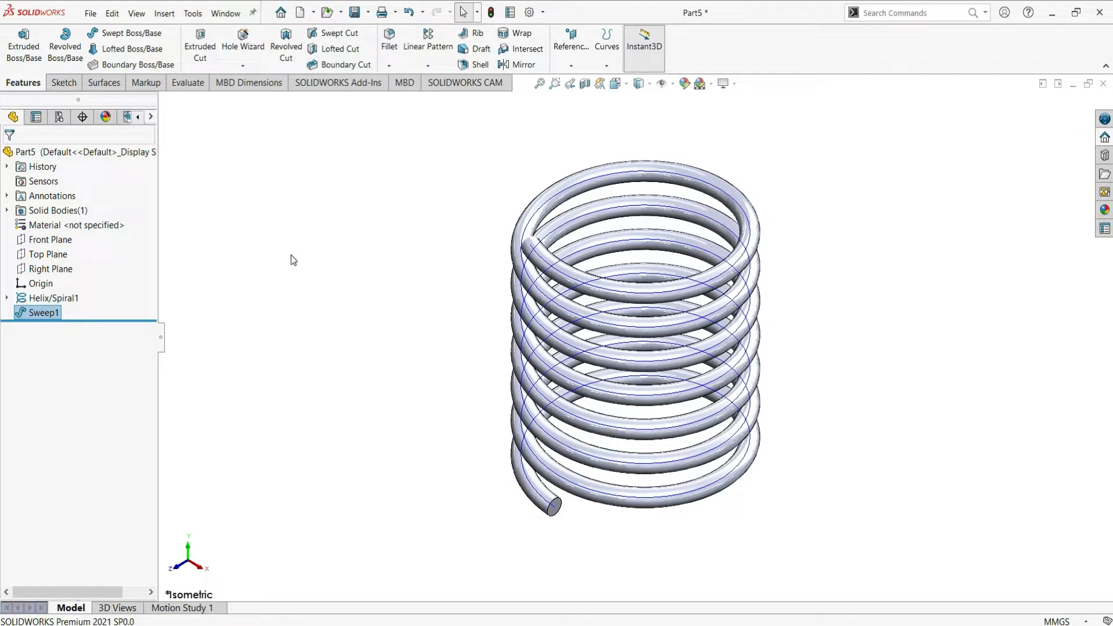
- Start a sketch on the Top Plane and draw a circle about 32 mm in diameter centred on the origin
{"action": "left_click", "coordinate": [58, 256]}
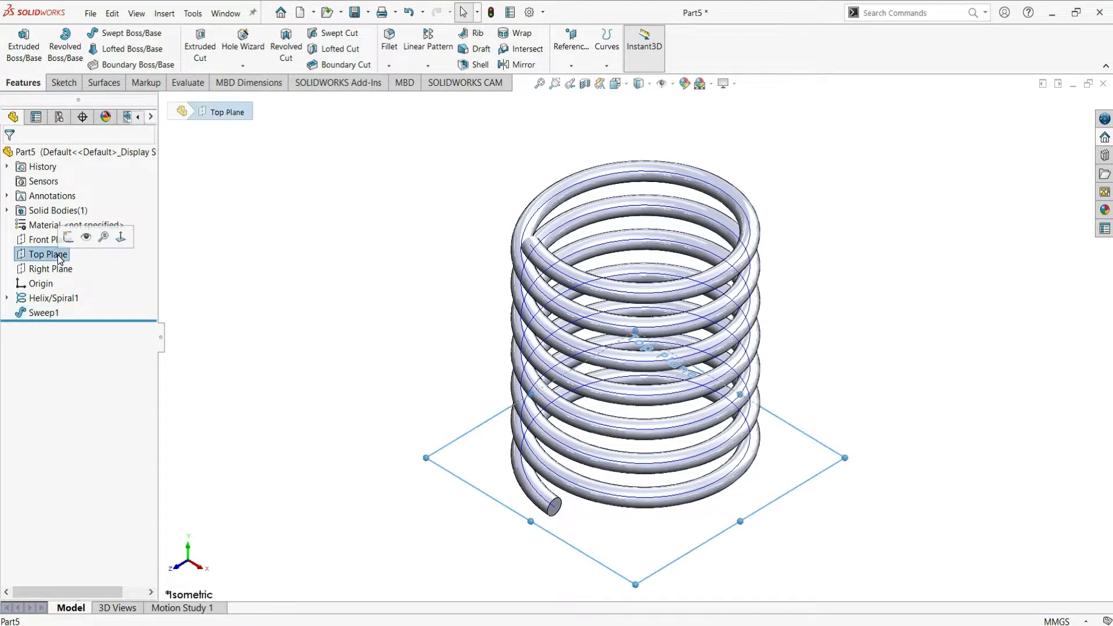
{"action": "left_click", "coordinate": [68, 238]}
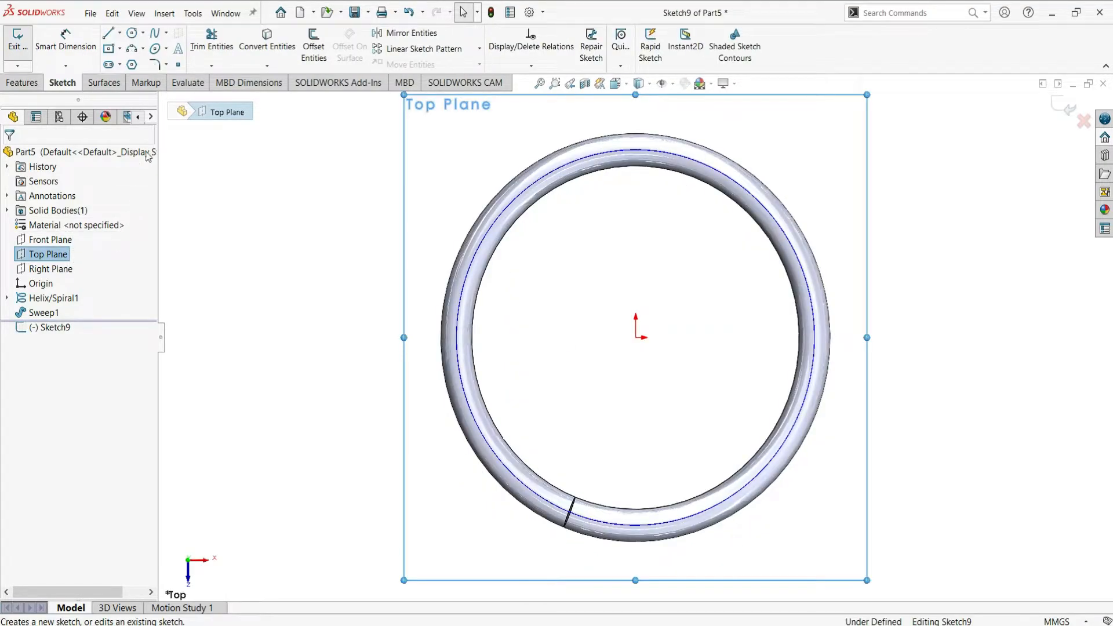
{"action": "left_click", "coordinate": [133, 36]}
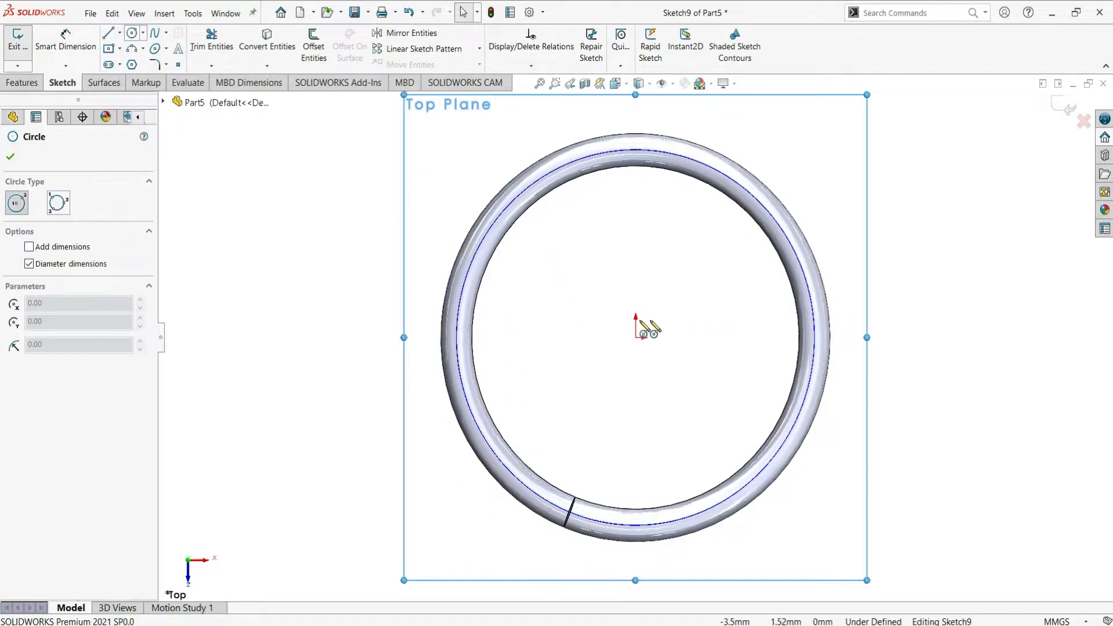
{"action": "left_click", "coordinate": [636, 338]}
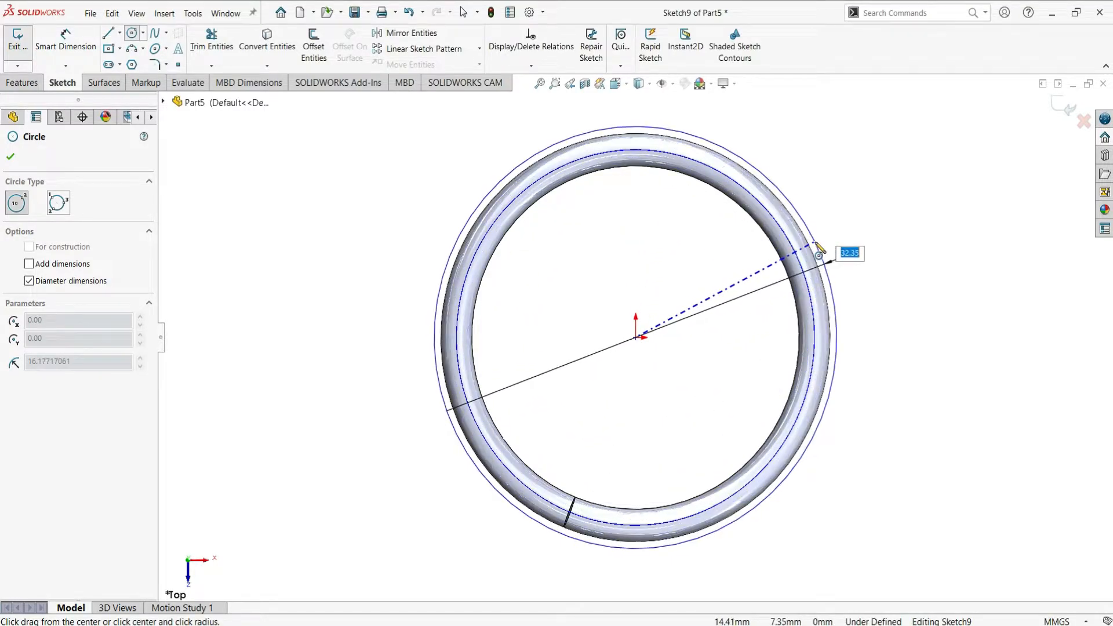
{"action": "left_click", "coordinate": [832, 256]}
{"action": "left_click", "coordinate": [11, 156]}
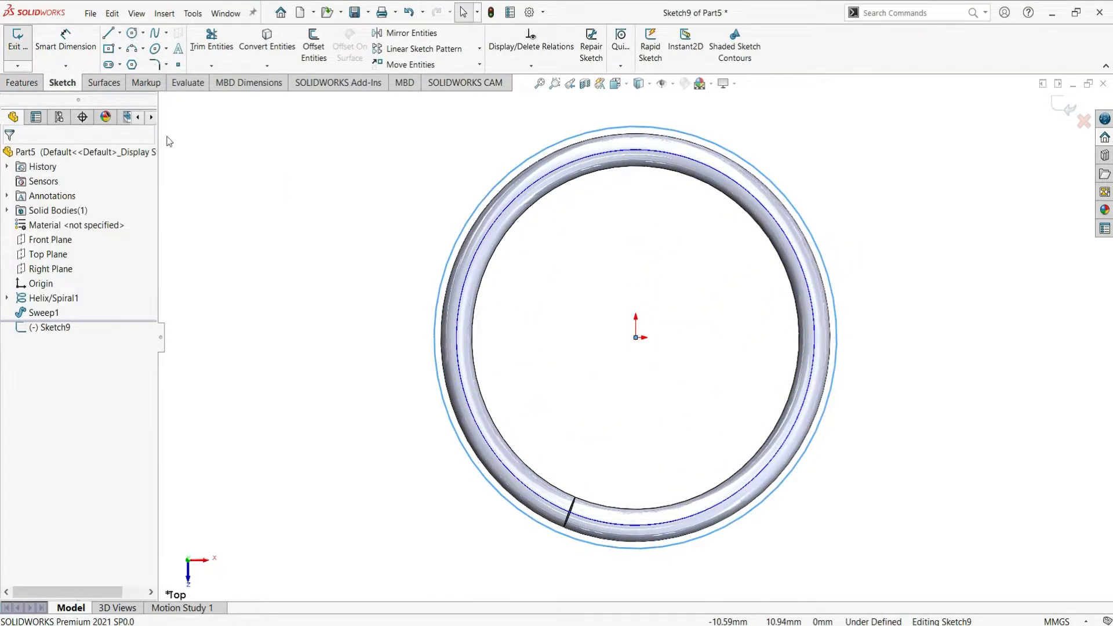
- Dimension the new circle around the coil to a diameter of 31.30 mm
{"action": "left_click", "coordinate": [66, 40]}
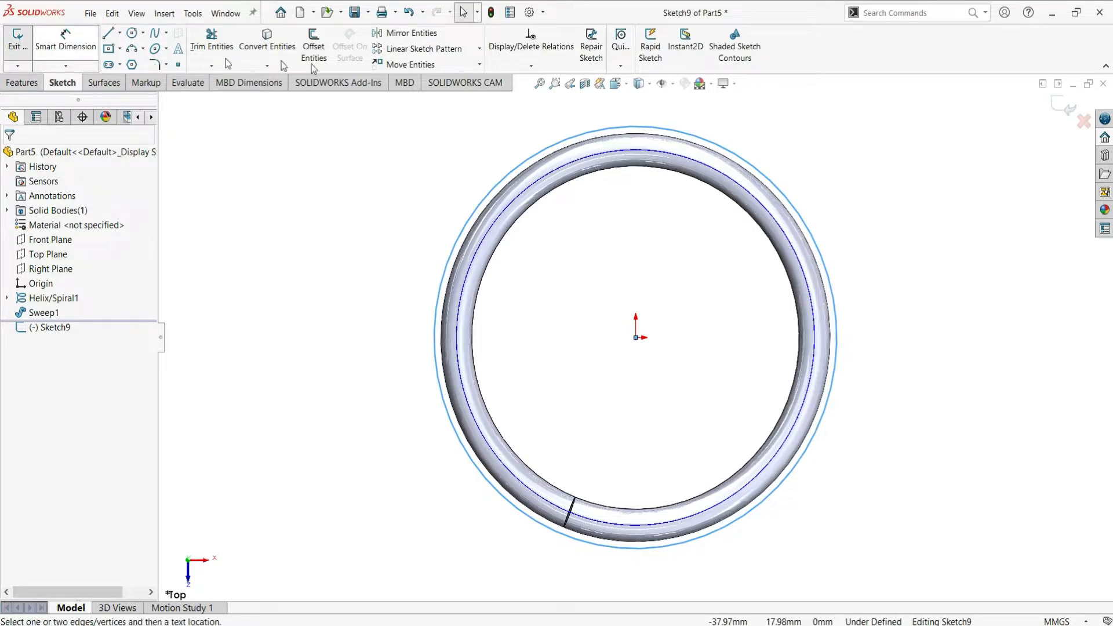
{"action": "left_click", "coordinate": [775, 184]}
{"action": "left_click", "coordinate": [810, 167]}
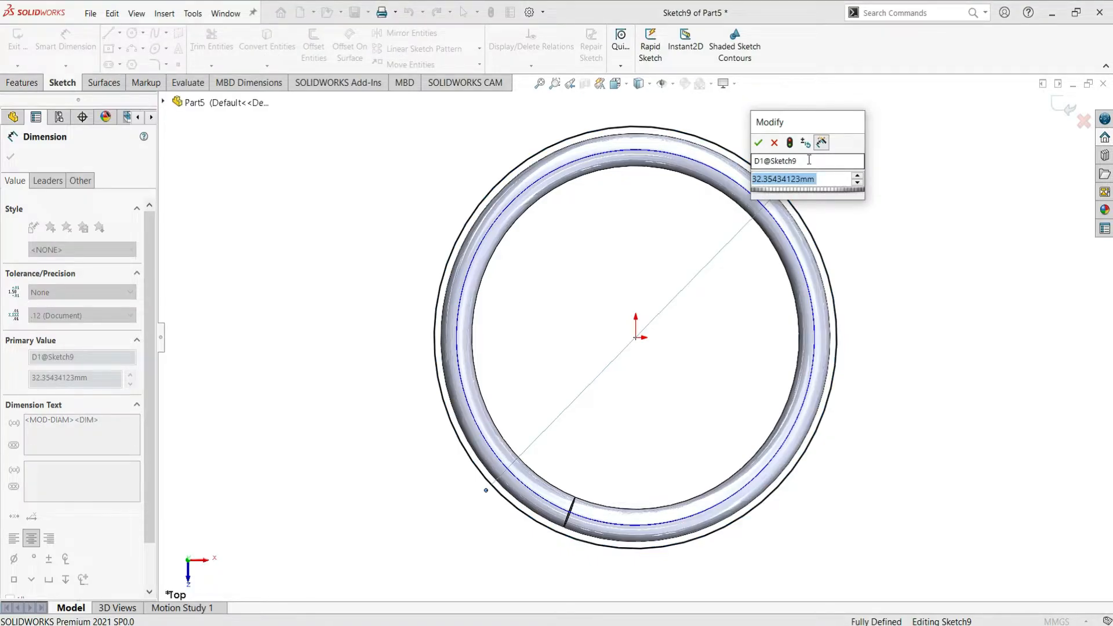
{"action": "type", "text": "31.30"}
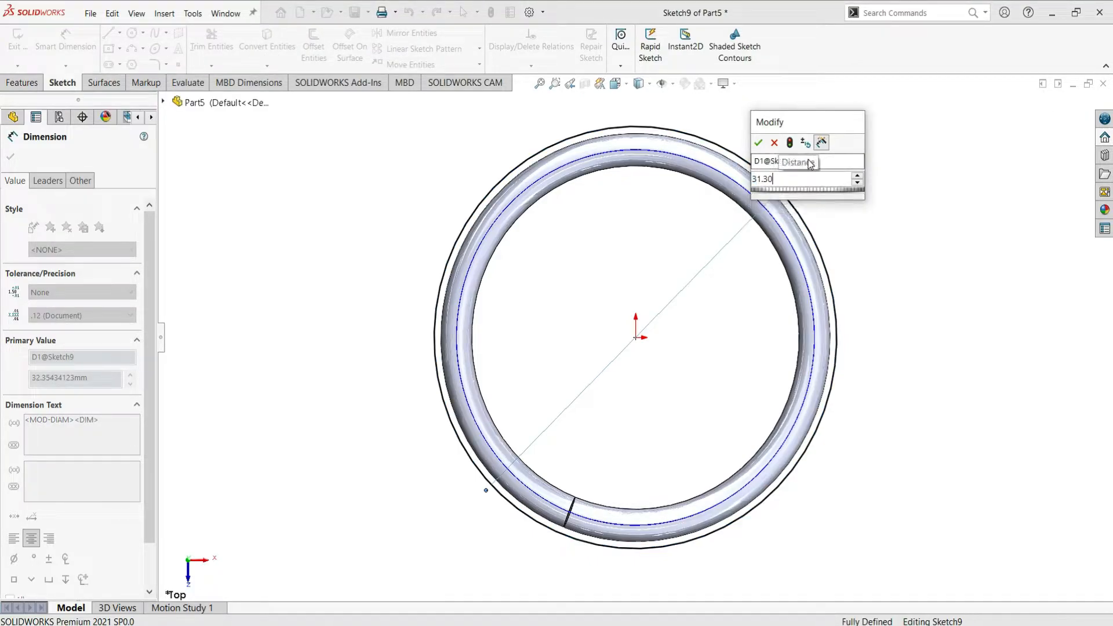
{"action": "key", "text": "Return"}
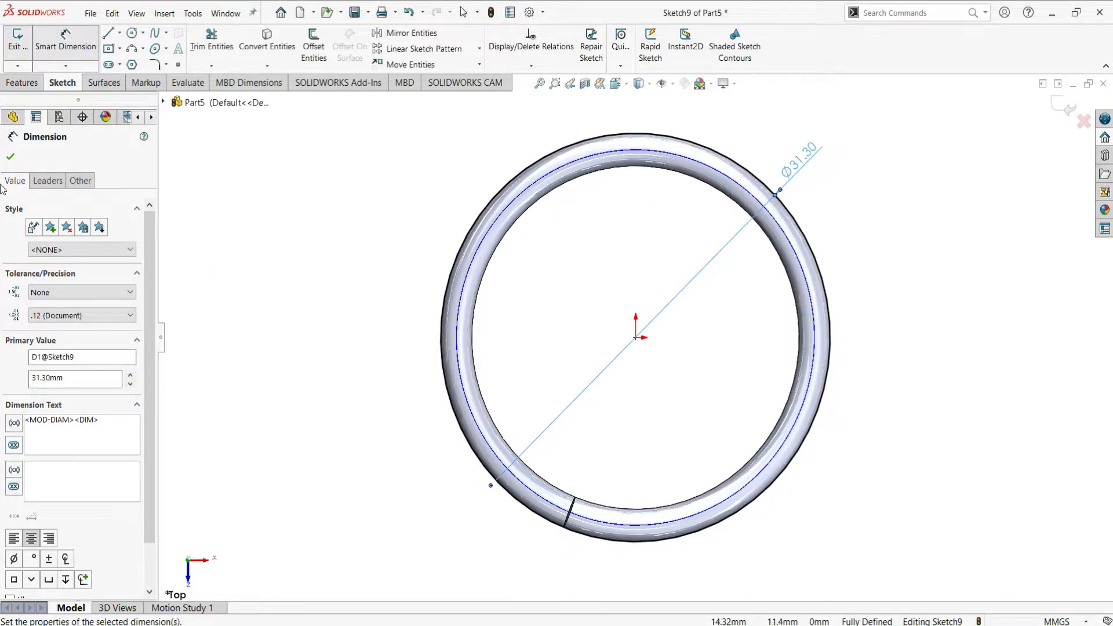
{"action": "left_click", "coordinate": [11, 158]}
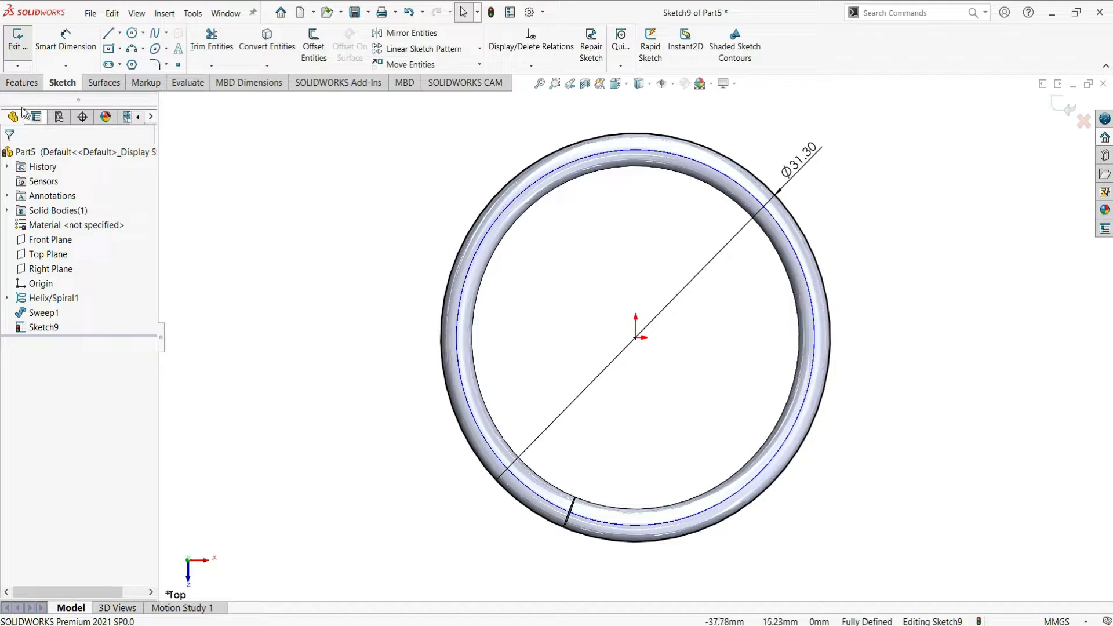
- Extrude the 31.30 mm circle as a Mid Plane boss with a depth of 2.5 mm, merged with the coil
{"action": "left_click", "coordinate": [22, 82]}
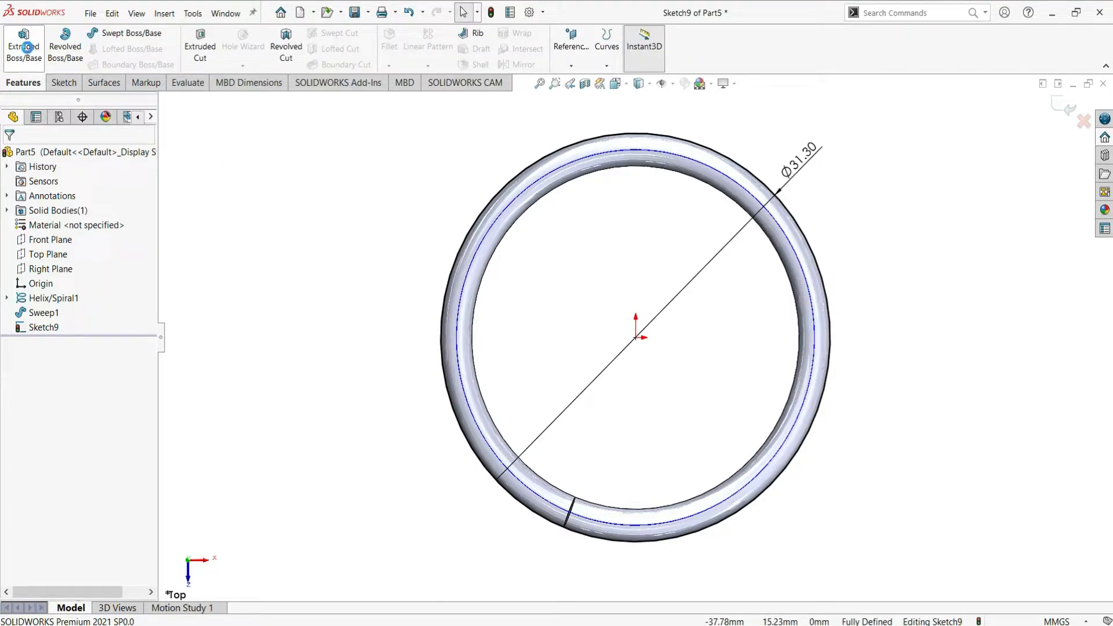
{"action": "left_click", "coordinate": [27, 47]}
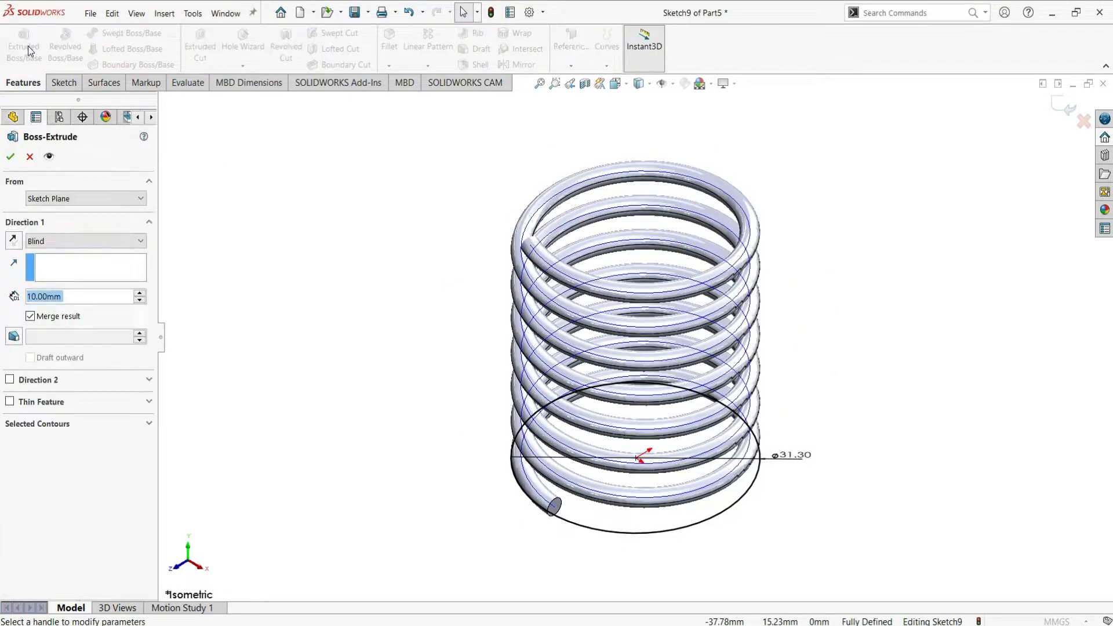
{"action": "left_click", "coordinate": [69, 244]}
{"action": "left_click", "coordinate": [48, 326]}
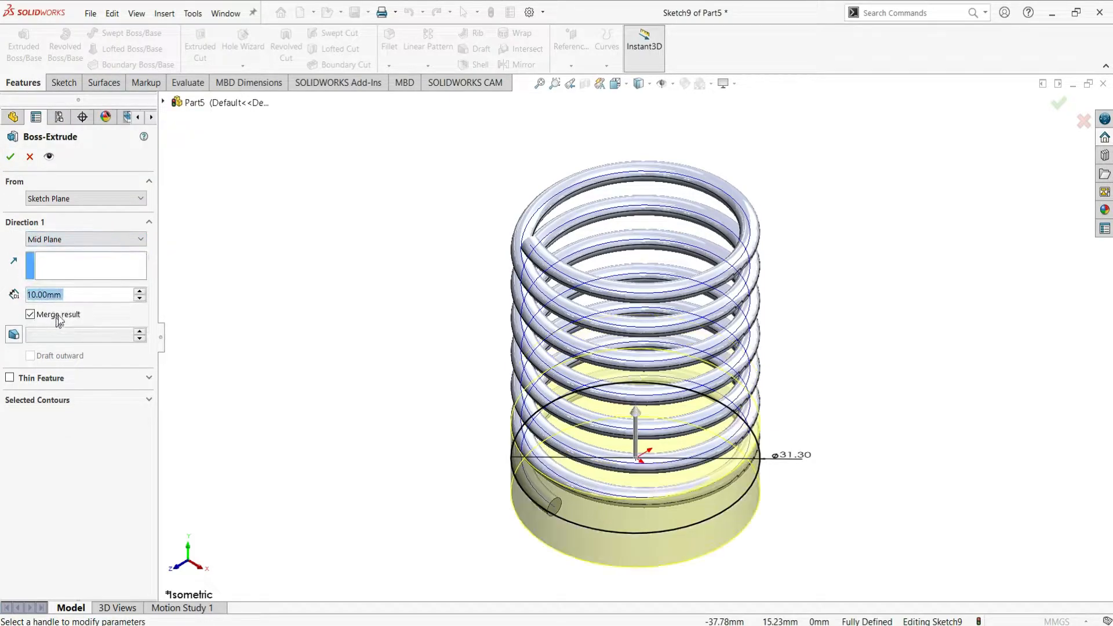
{"action": "type", "text": "2.5"}
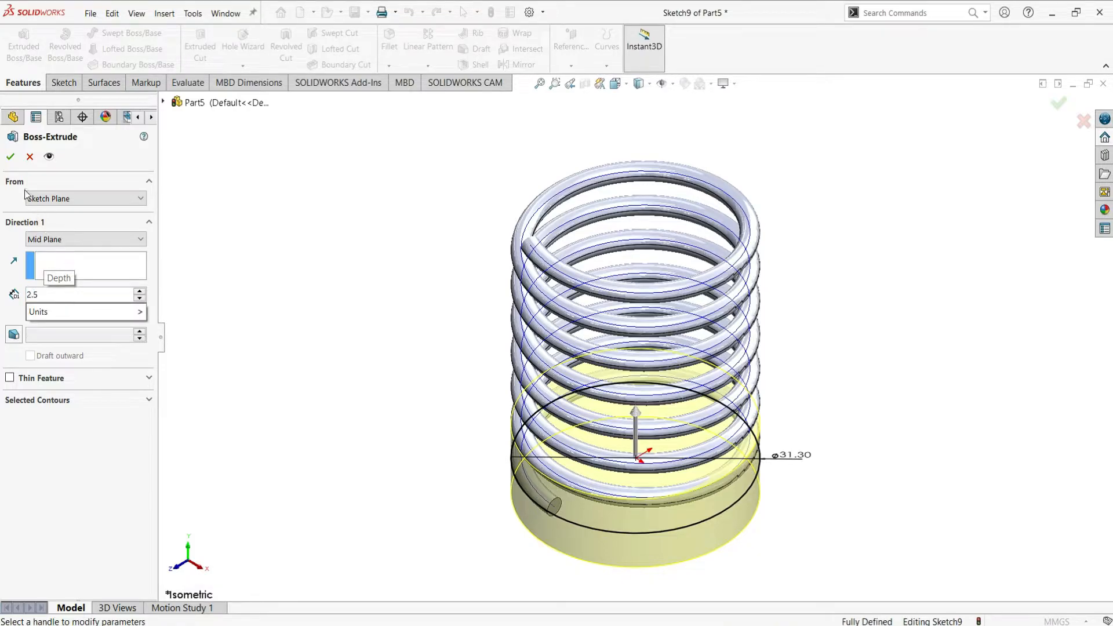
{"action": "key", "text": "Return"}
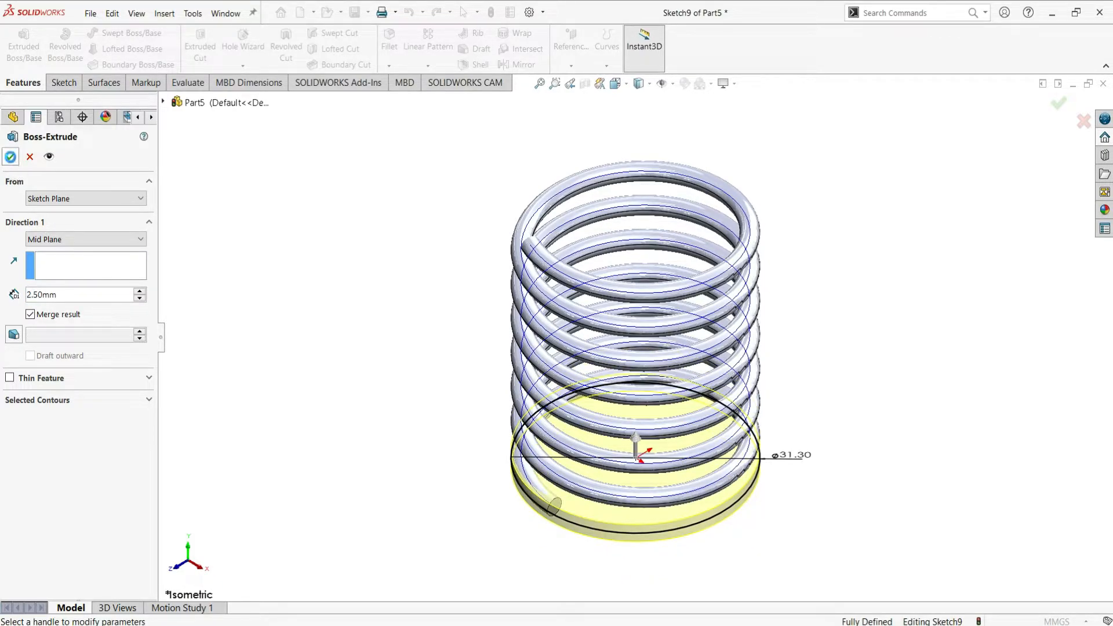
{"action": "left_click", "coordinate": [11, 157]}
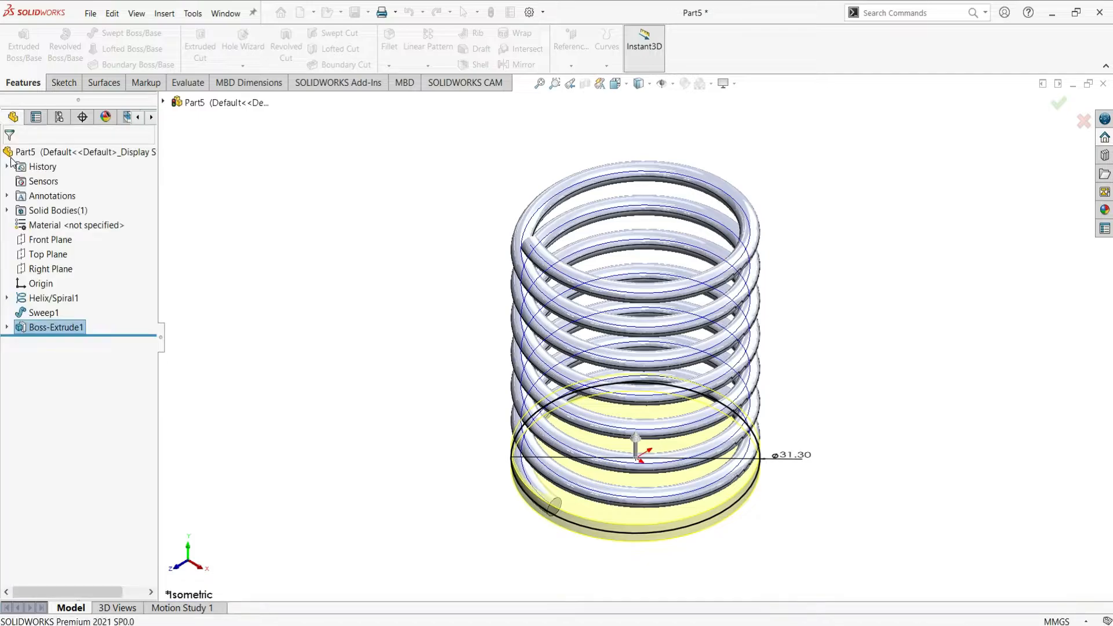
{"action": "left_click", "coordinate": [365, 378]}
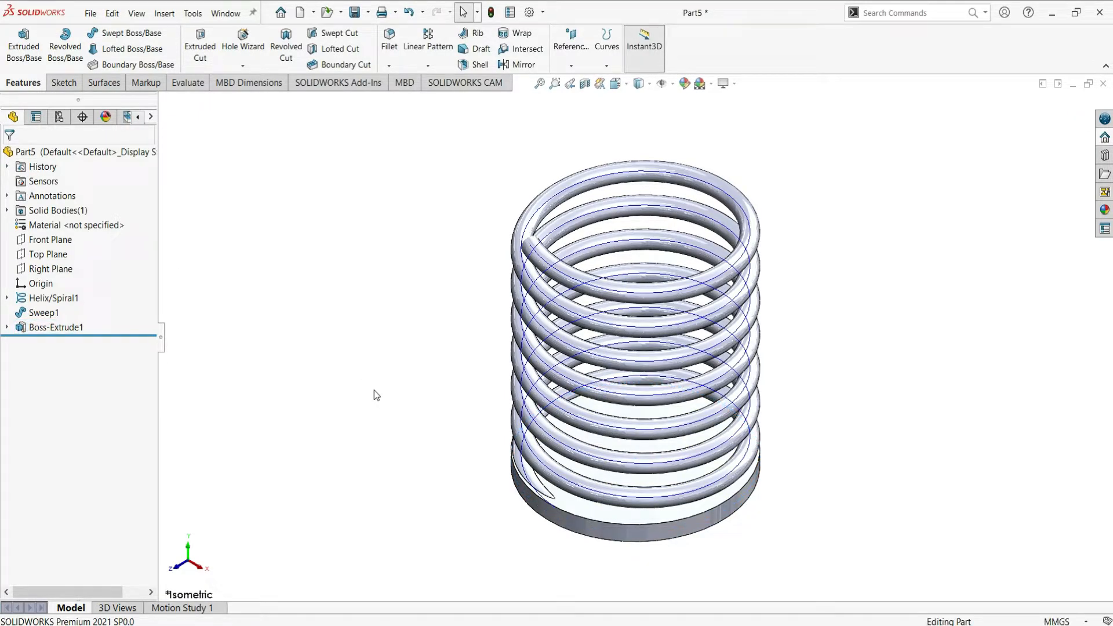
- Create a reference plane parallel to the Top Plane and coincident with the centre point of the coil's upper end
{"action": "left_click", "coordinate": [571, 65]}
{"action": "left_click", "coordinate": [583, 82]}
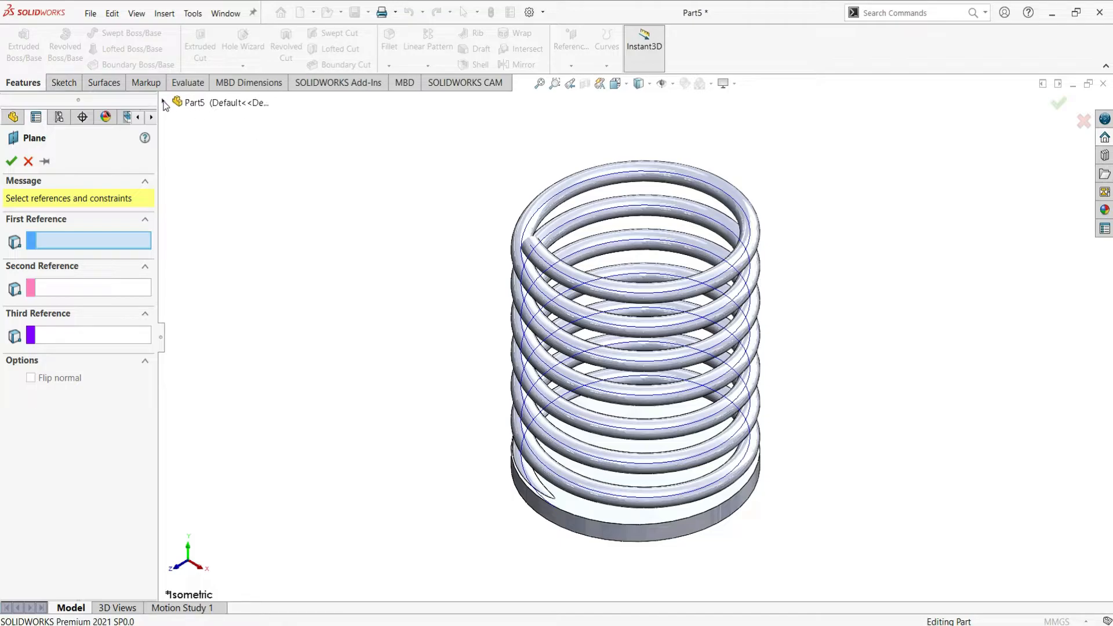
{"action": "left_click", "coordinate": [164, 102]}
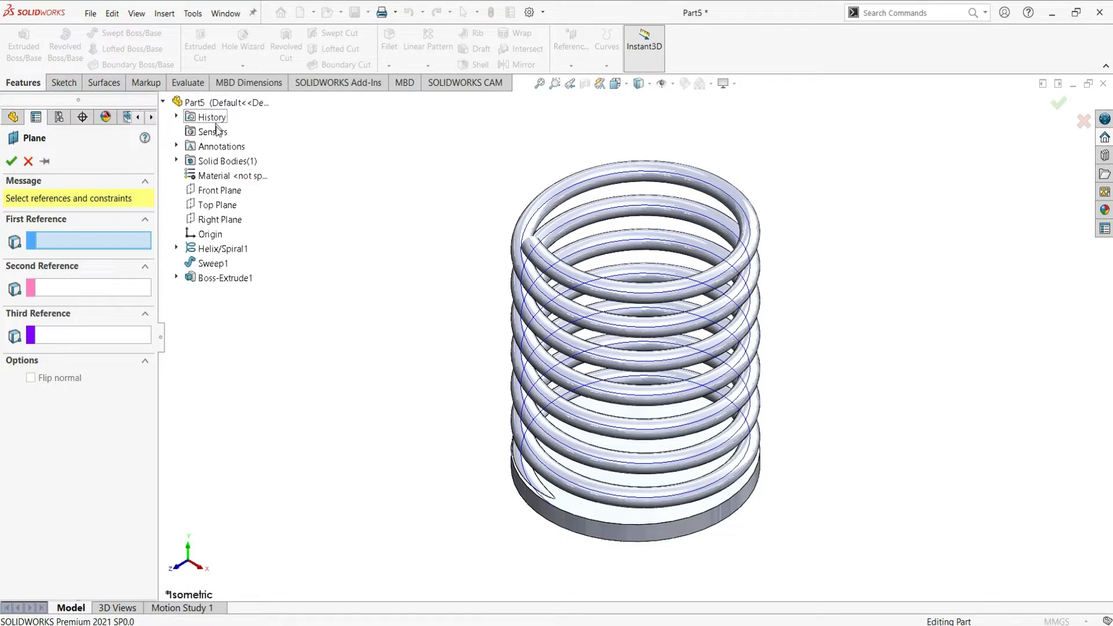
{"action": "left_click", "coordinate": [231, 205]}
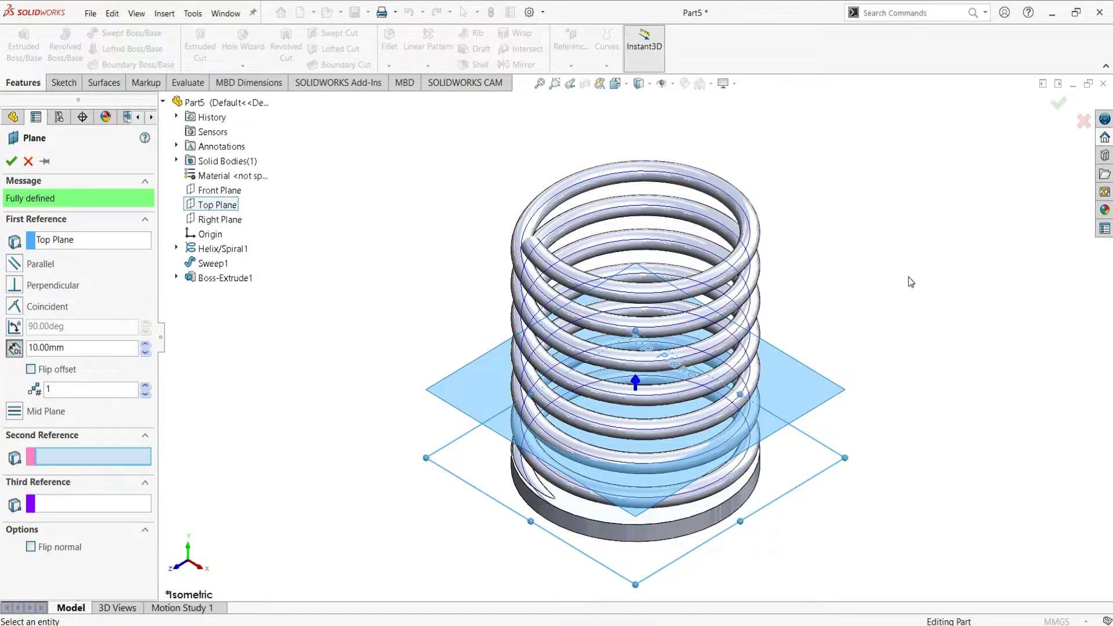
{"action": "middle_click_drag", "start_coordinate": [957, 273], "coordinate": [777, 273]}
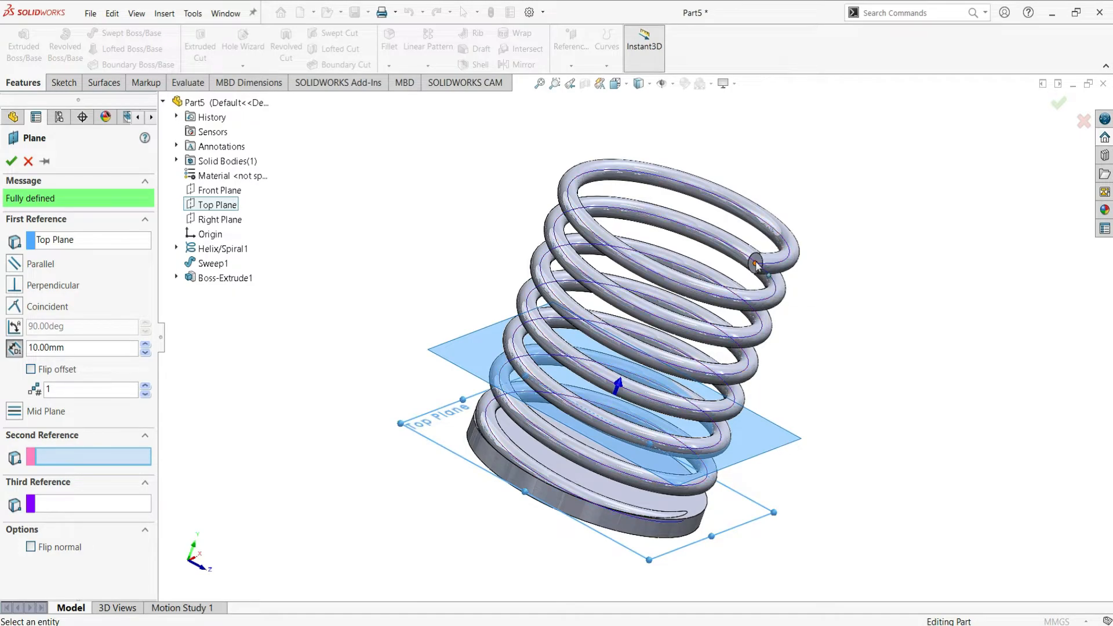
{"action": "left_click", "coordinate": [756, 266]}
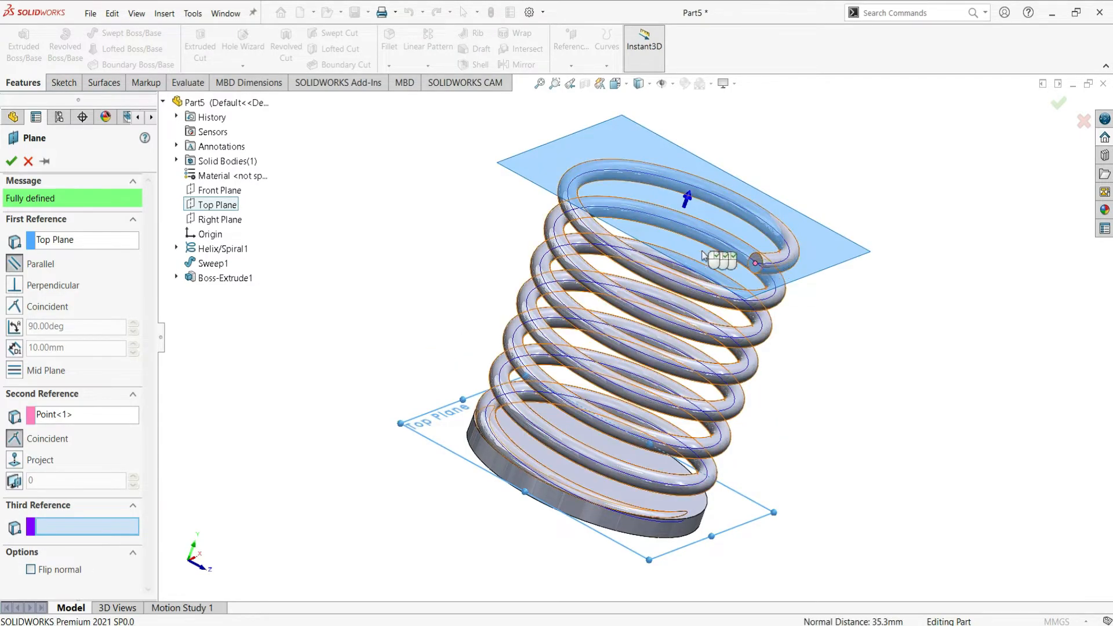
{"action": "left_click", "coordinate": [11, 162]}
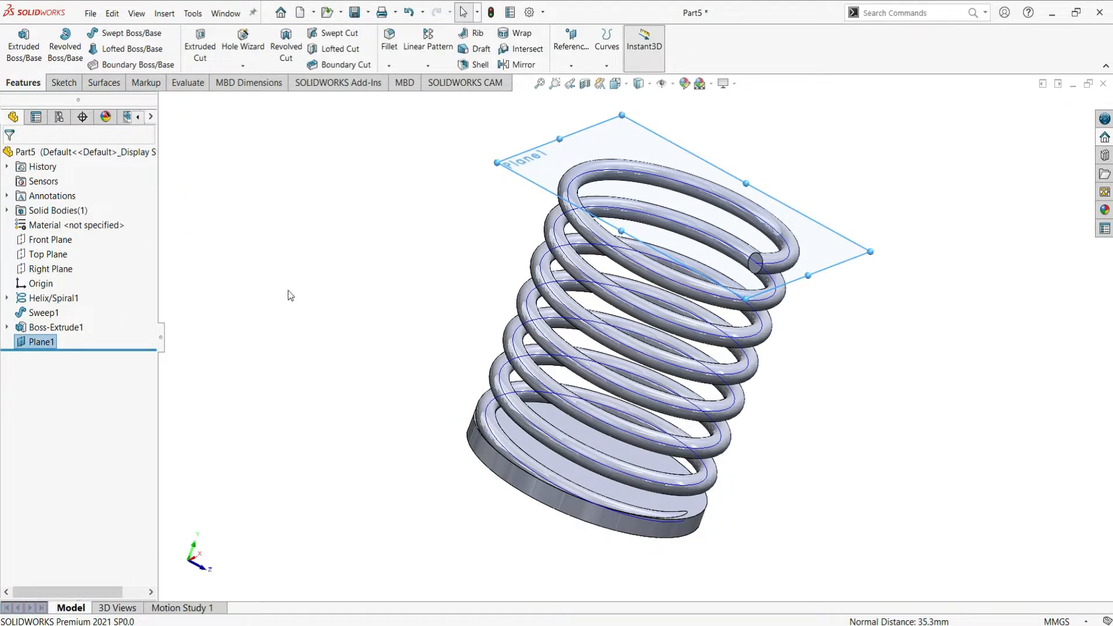
- Start a sketch on the new plane at the coil's upper end and draw a circle about 32 mm in diameter centred on the origin
{"action": "left_click", "coordinate": [516, 162]}
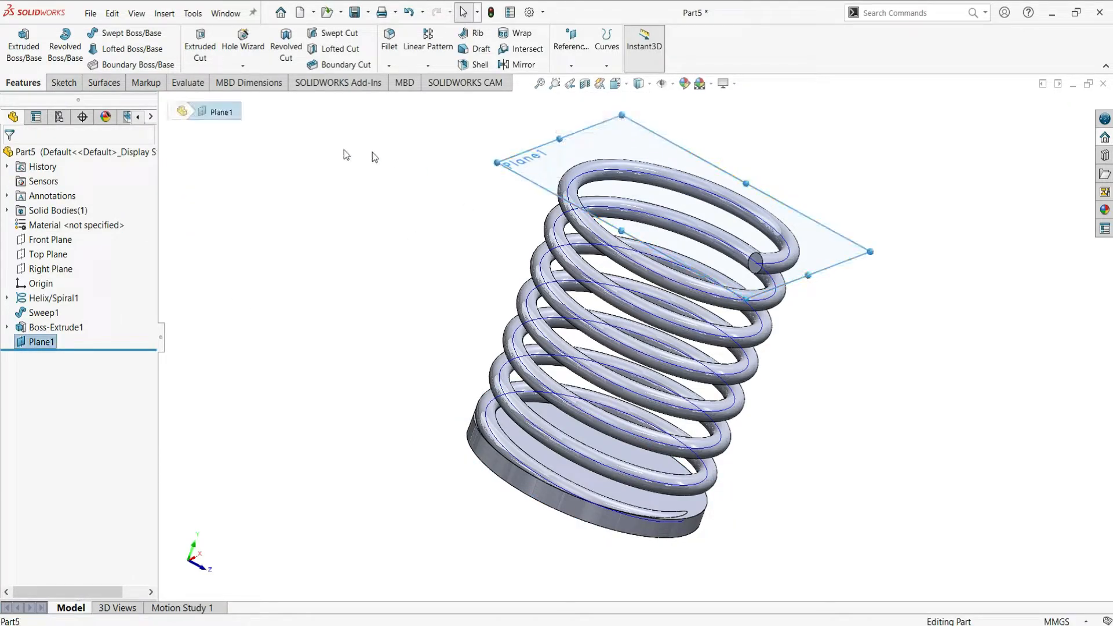
{"action": "left_click", "coordinate": [61, 83]}
{"action": "left_click", "coordinate": [17, 44]}
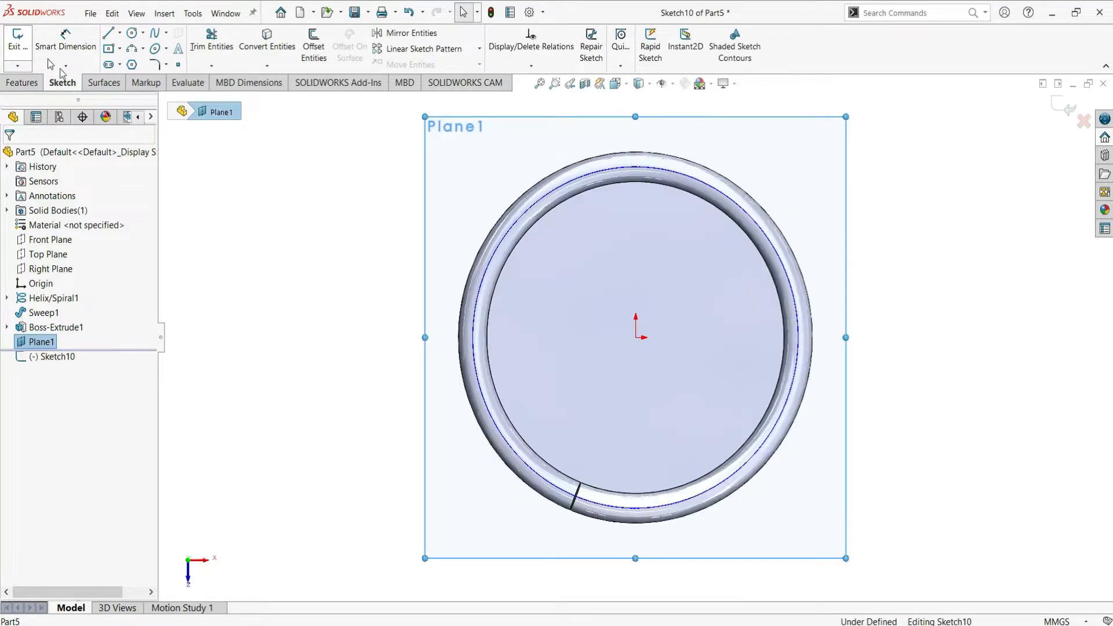
{"action": "left_click", "coordinate": [132, 33]}
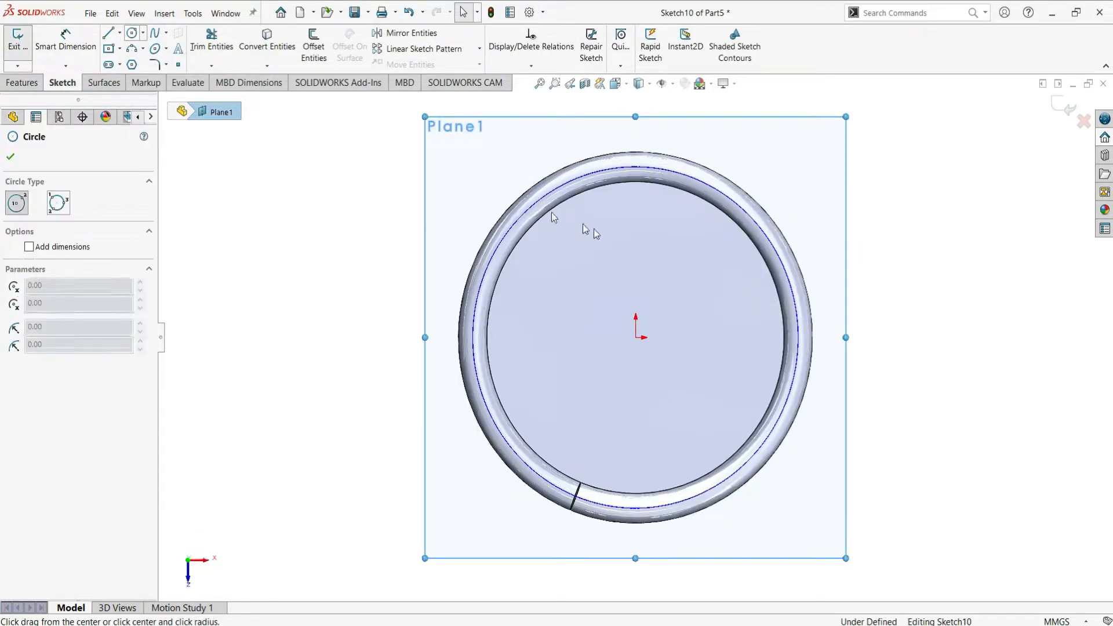
{"action": "left_click", "coordinate": [637, 337]}
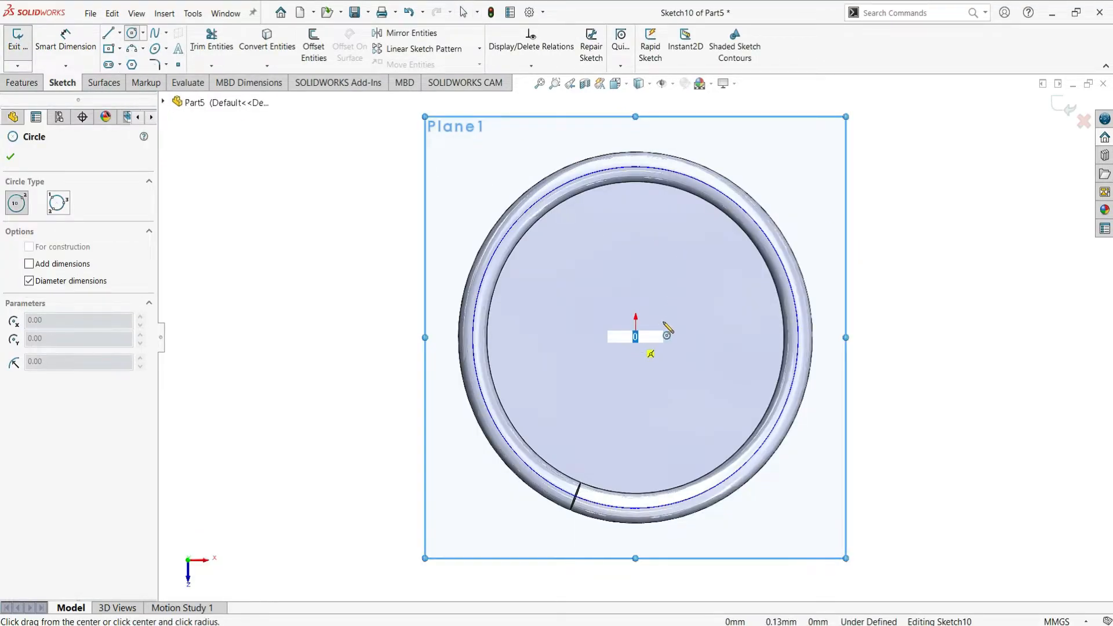
{"action": "left_click", "coordinate": [798, 250]}
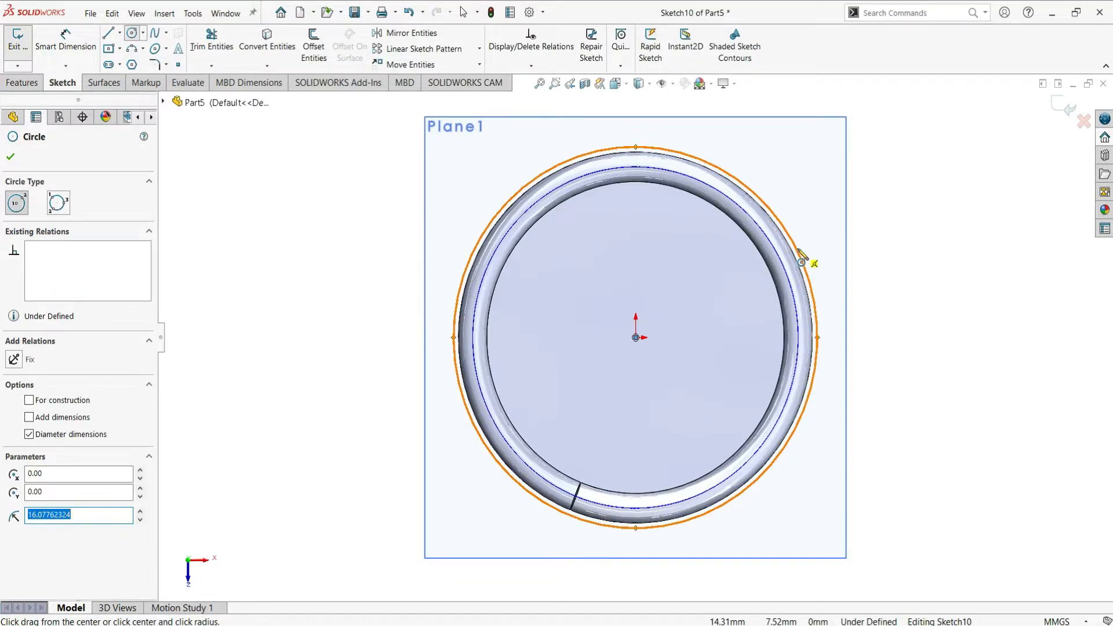
{"action": "key", "text": "Escape"}
- Dimension the circle on the upper plane to a diameter of 31.30 mm
{"action": "left_click", "coordinate": [66, 40]}
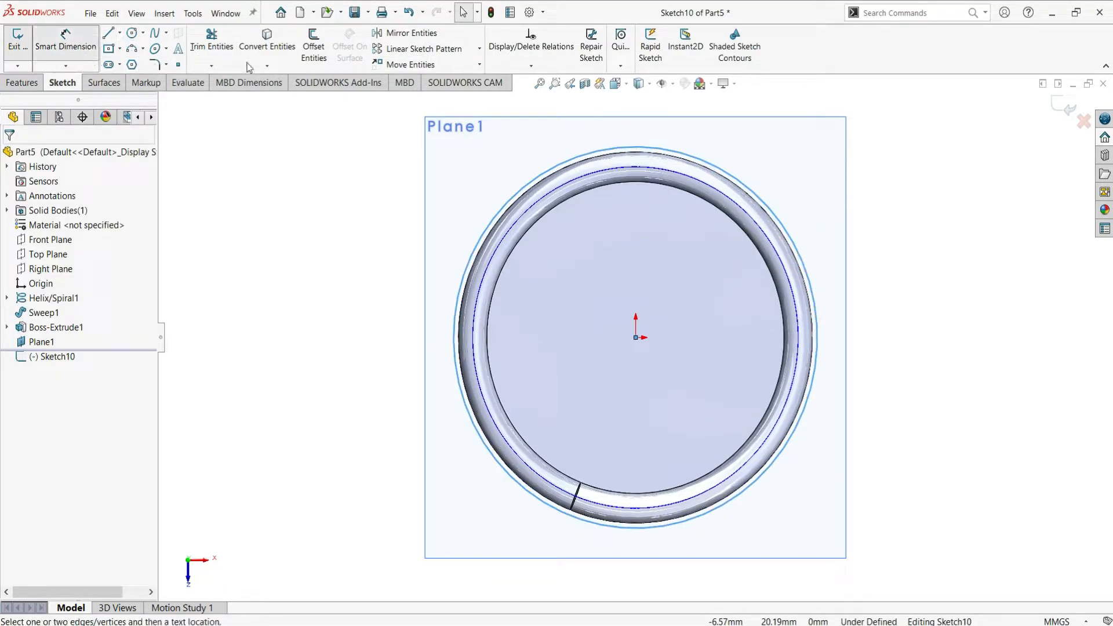
{"action": "left_click", "coordinate": [734, 181]}
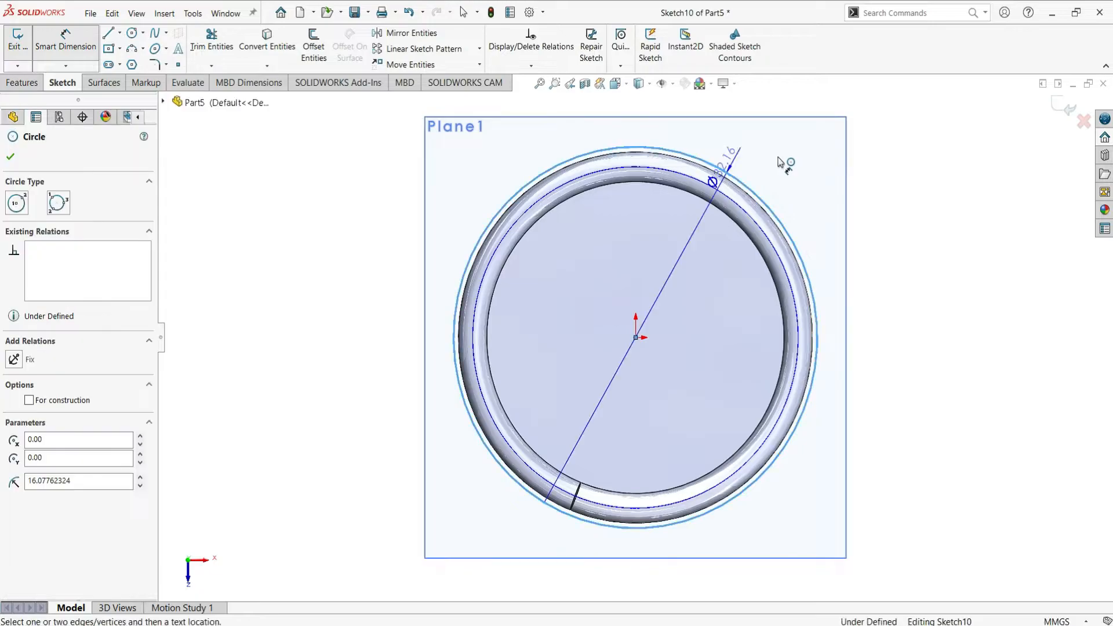
{"action": "left_click", "coordinate": [780, 163]}
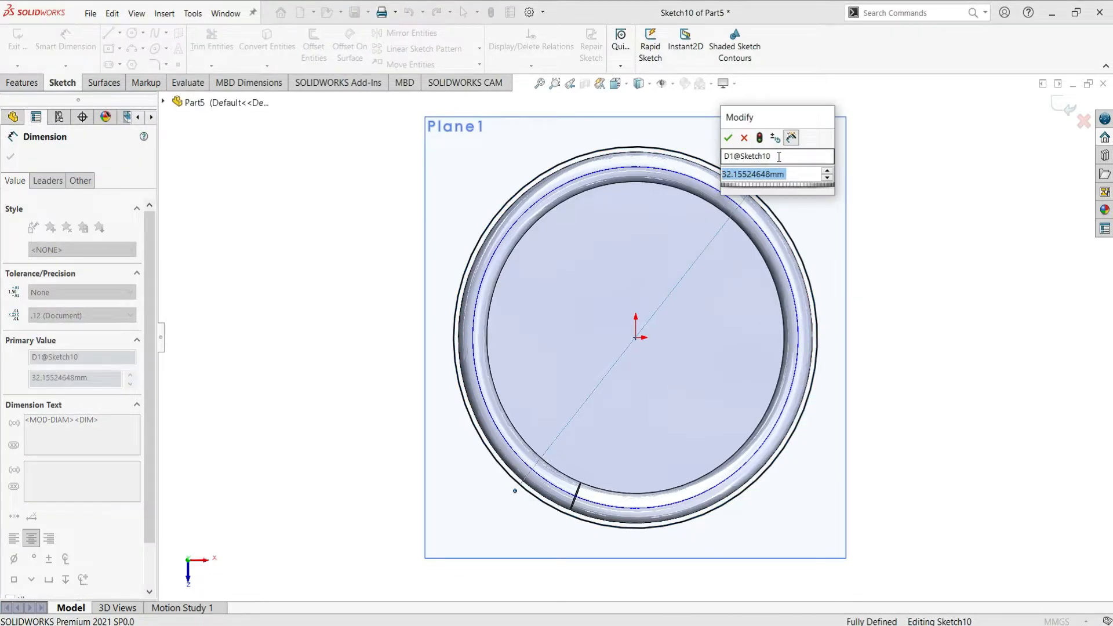
{"action": "type", "text": "31.30"}
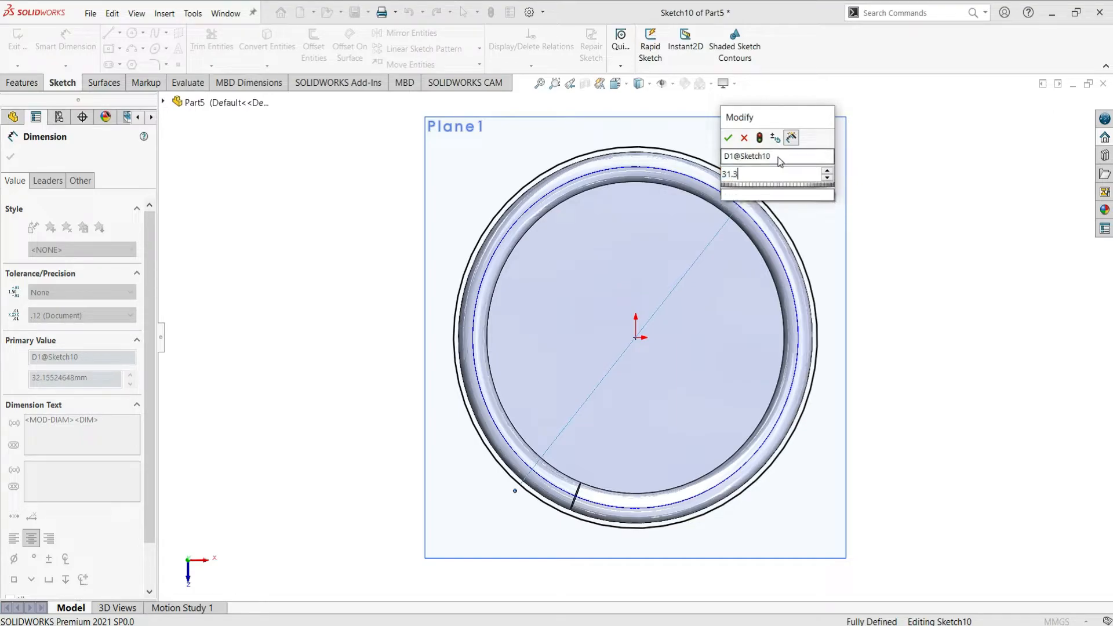
{"action": "left_click", "coordinate": [730, 139]}
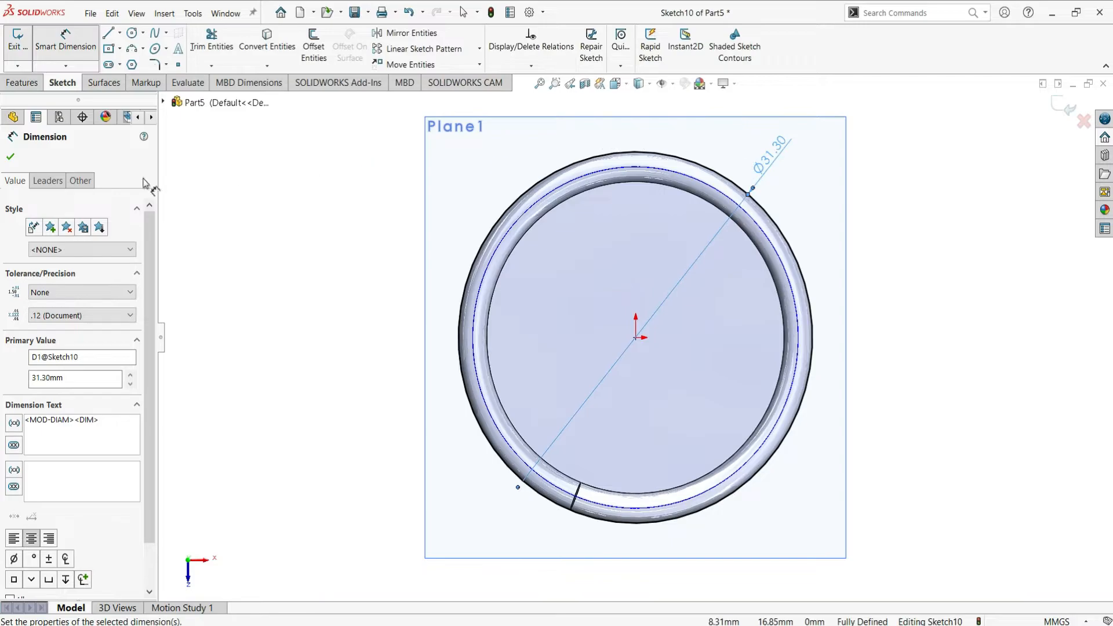
{"action": "left_click", "coordinate": [10, 158]}
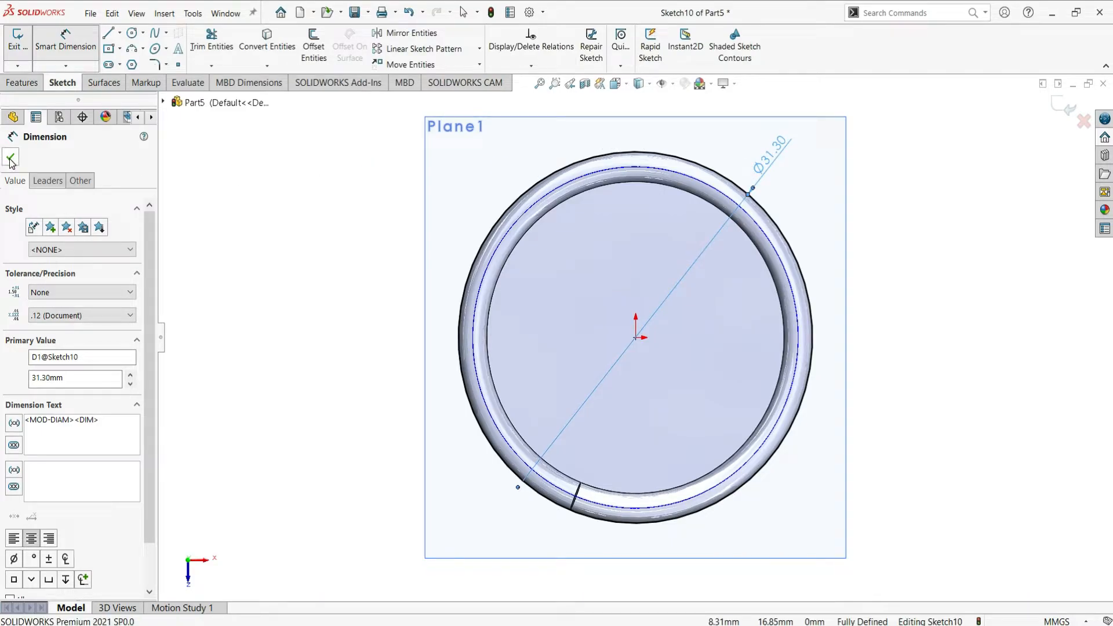
- Extrude the upper circle as a Mid Plane boss with a depth of 2.5 mm, merged with the coil
{"action": "left_click", "coordinate": [21, 83]}
{"action": "left_click", "coordinate": [22, 53]}
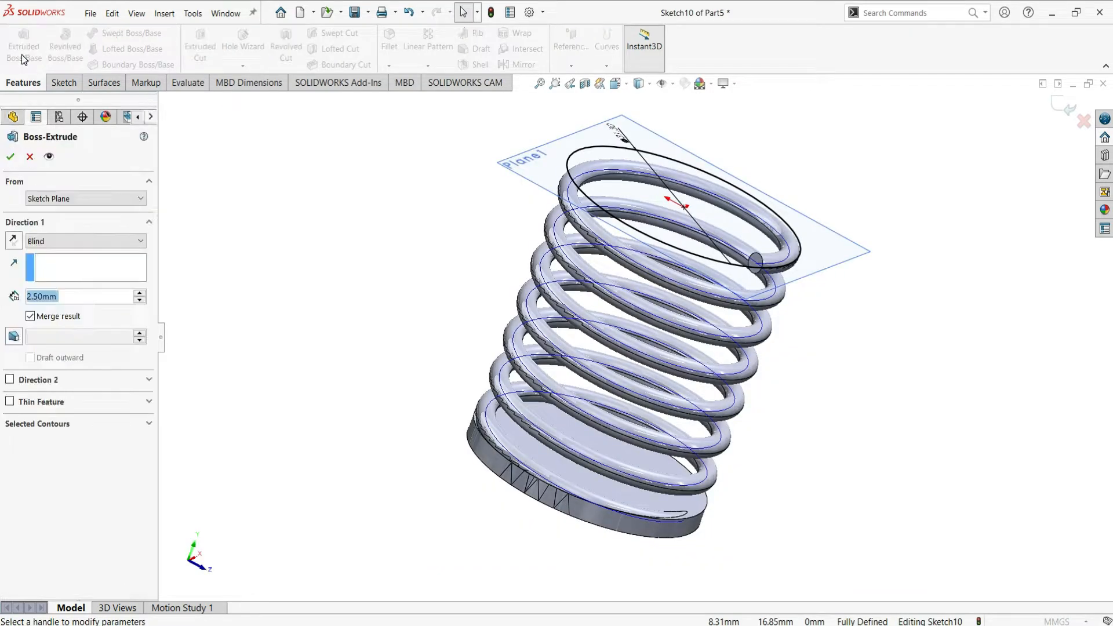
{"action": "left_click", "coordinate": [68, 243]}
{"action": "left_click", "coordinate": [61, 316]}
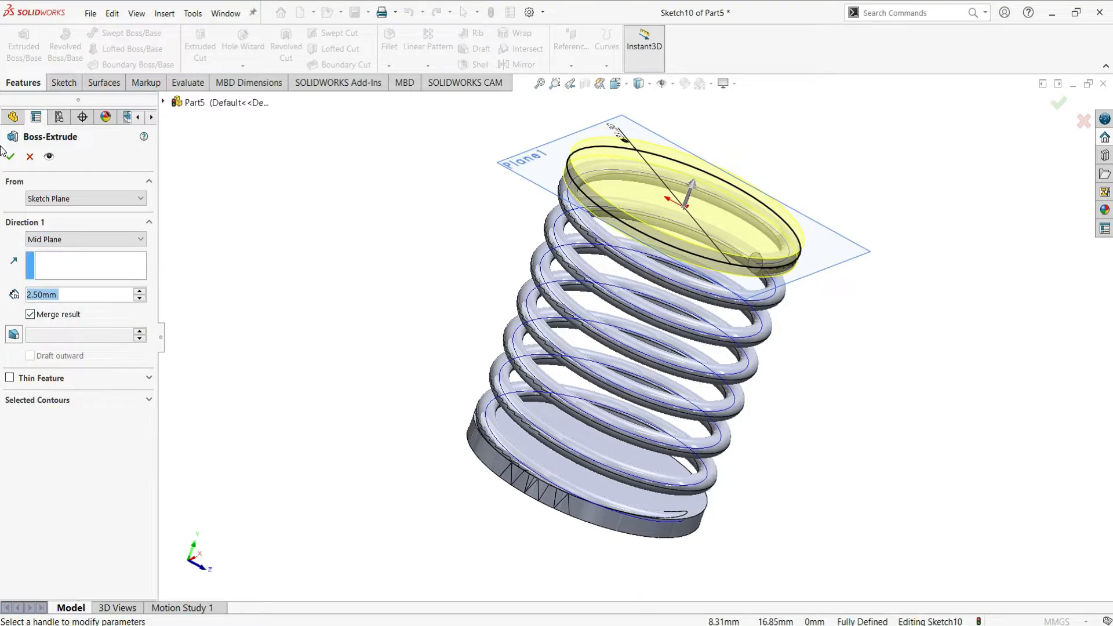
{"action": "left_click", "coordinate": [10, 158]}
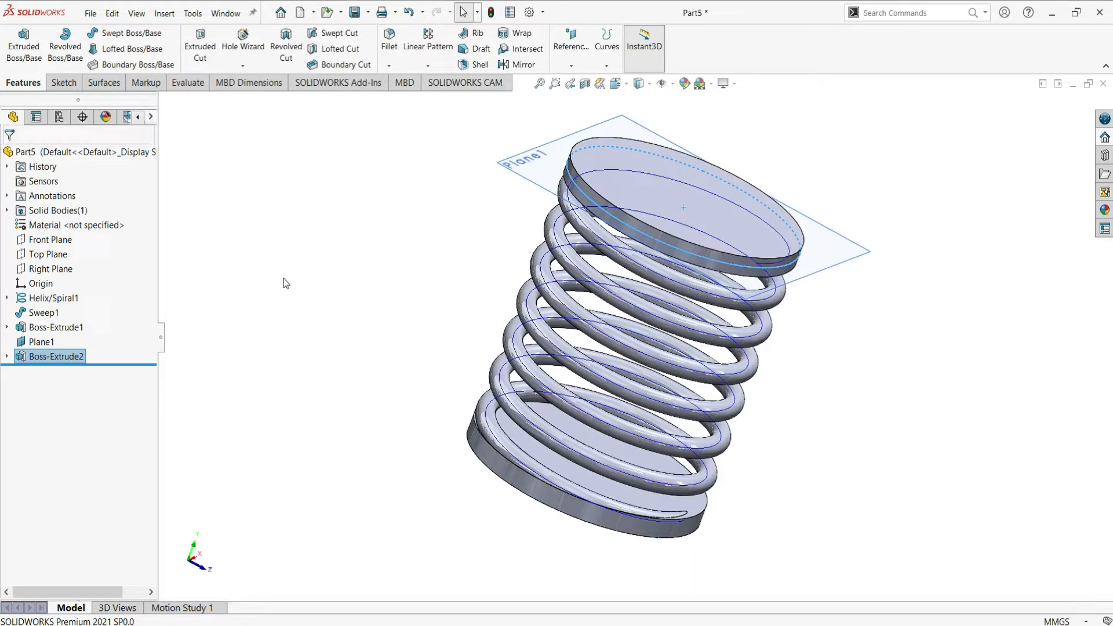
- Hide the reference plane at the coil's upper end and the helix curve
{"action": "left_click", "coordinate": [530, 162]}
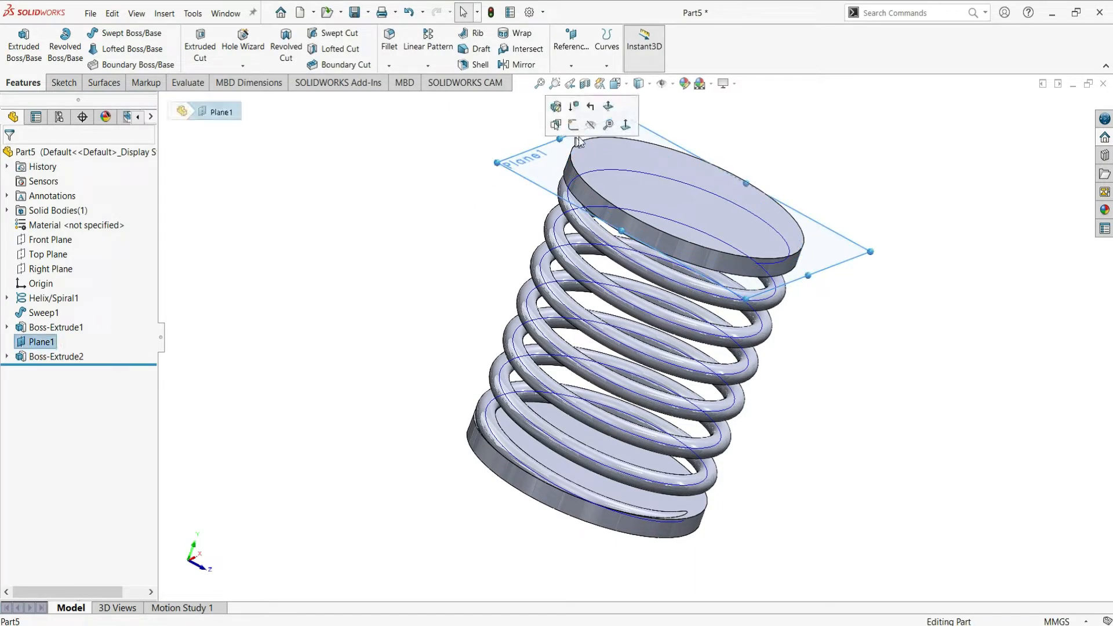
{"action": "left_click", "coordinate": [591, 126]}
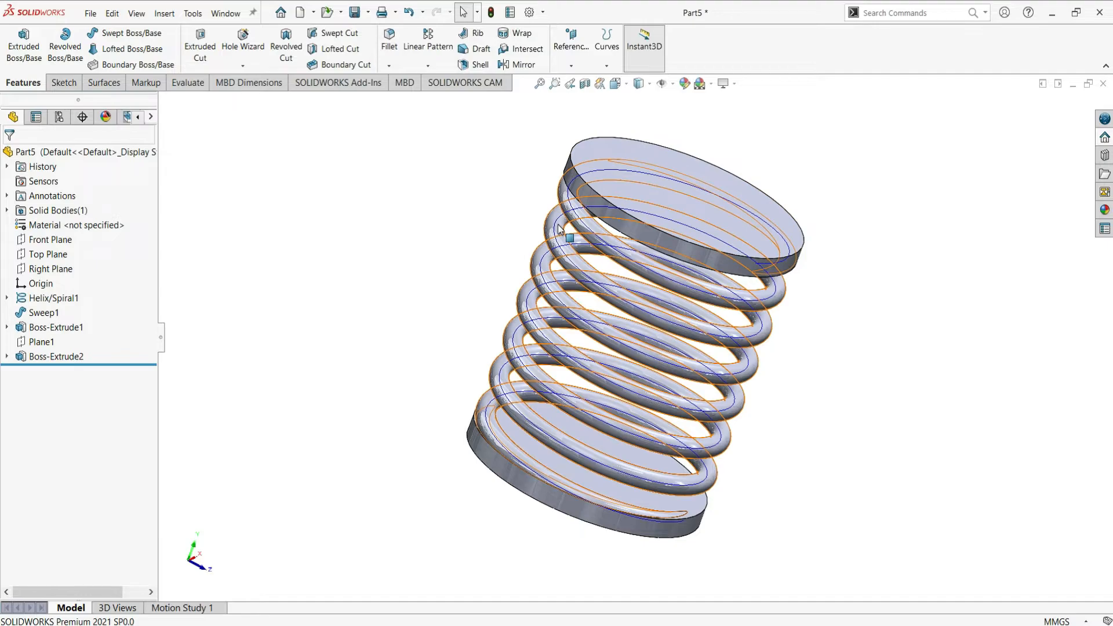
{"action": "left_click", "coordinate": [573, 214]}
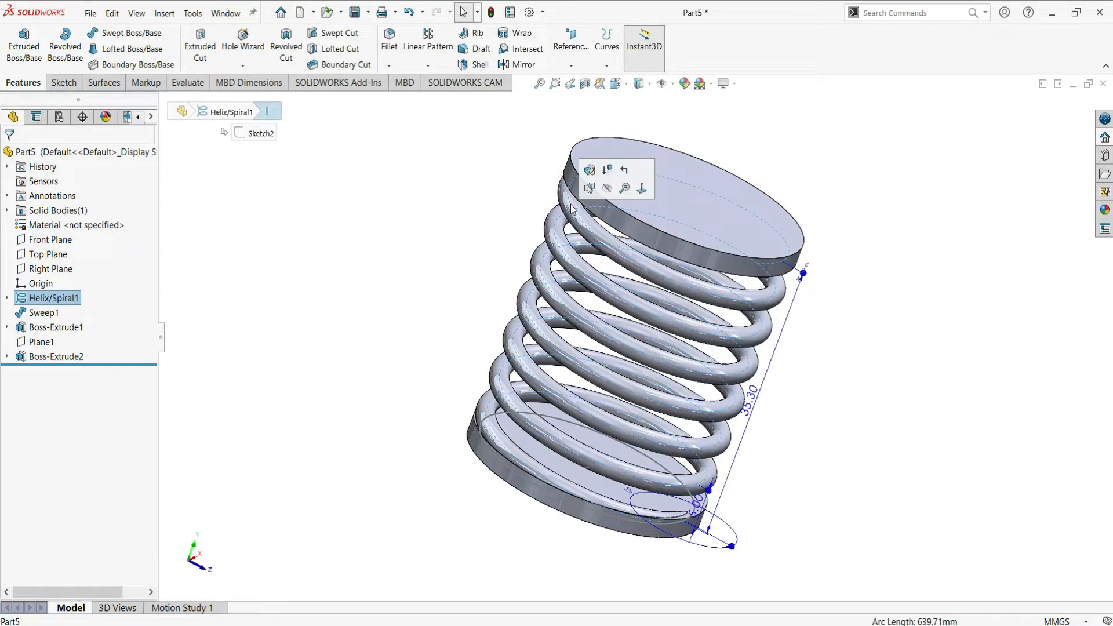
{"action": "left_click", "coordinate": [606, 189]}
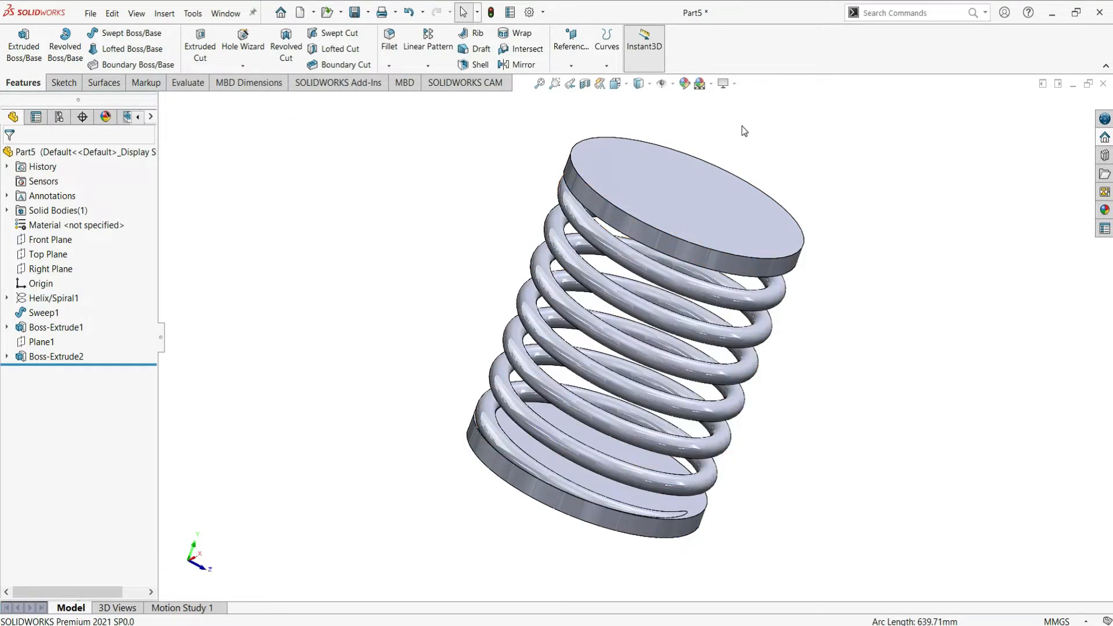
- Apply a black colour appearance to both extruded end discs, Boss-Extrude1 and Boss-Extrude2
{"action": "middle_click_drag", "start_coordinate": [817, 158], "coordinate": [725, 142]}
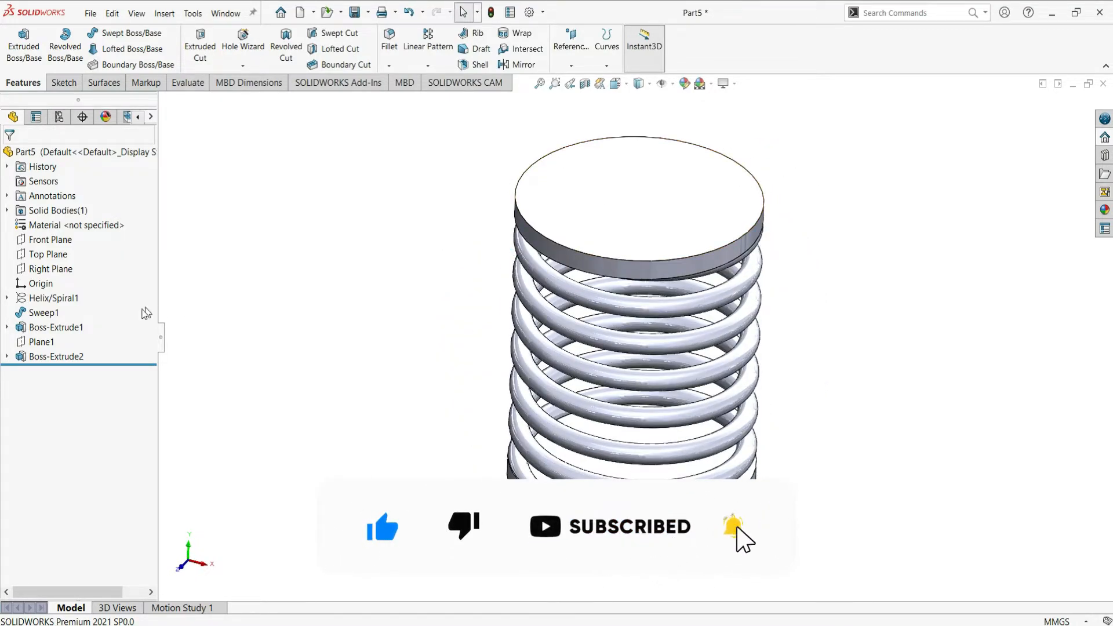
{"action": "left_click", "coordinate": [54, 328]}
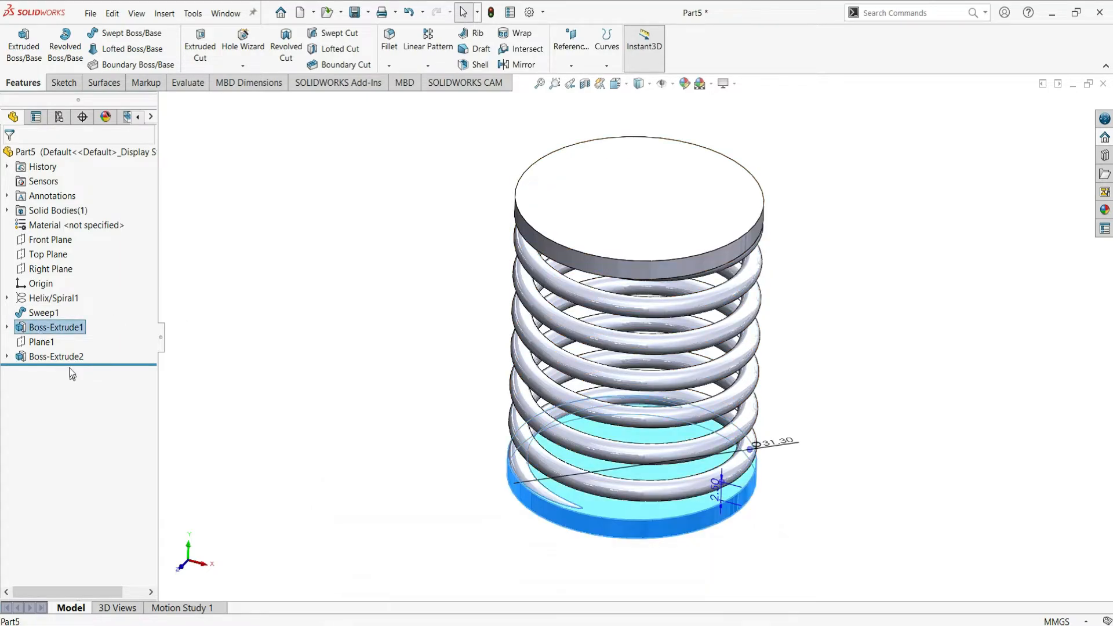
{"action": "left_click", "coordinate": [56, 356], "text": "ctrl"}
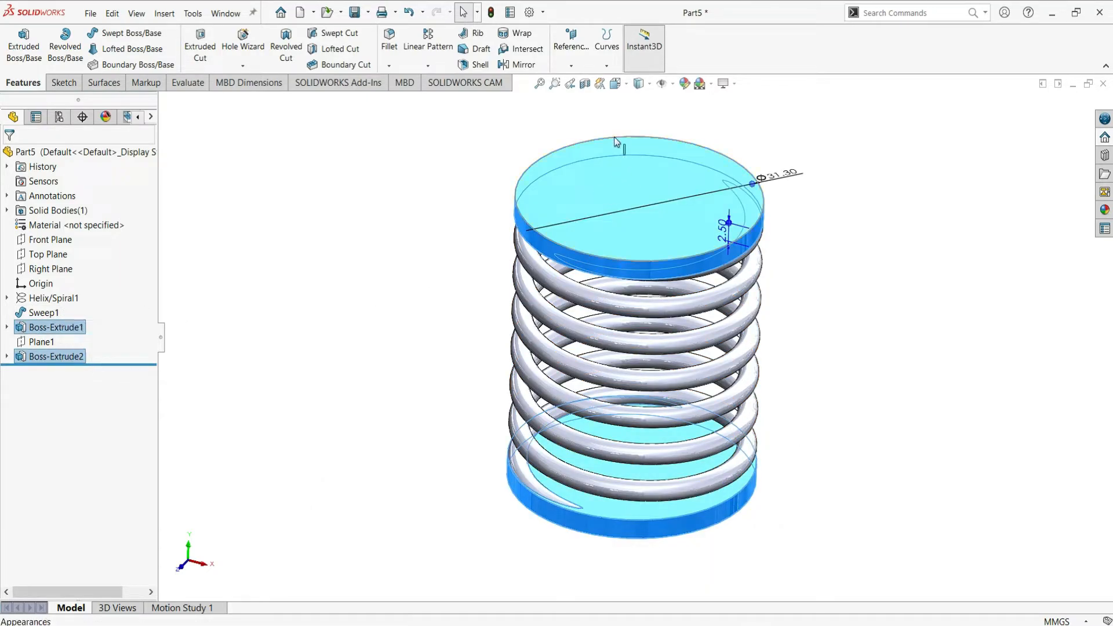
{"action": "left_click", "coordinate": [685, 86]}
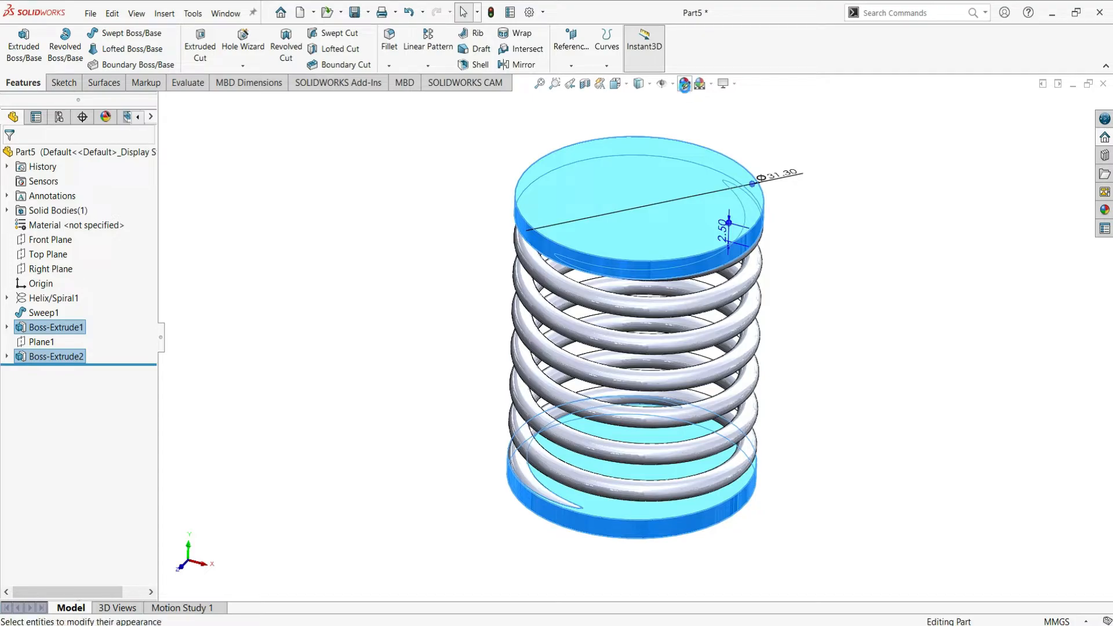
{"action": "left_click", "coordinate": [685, 84]}
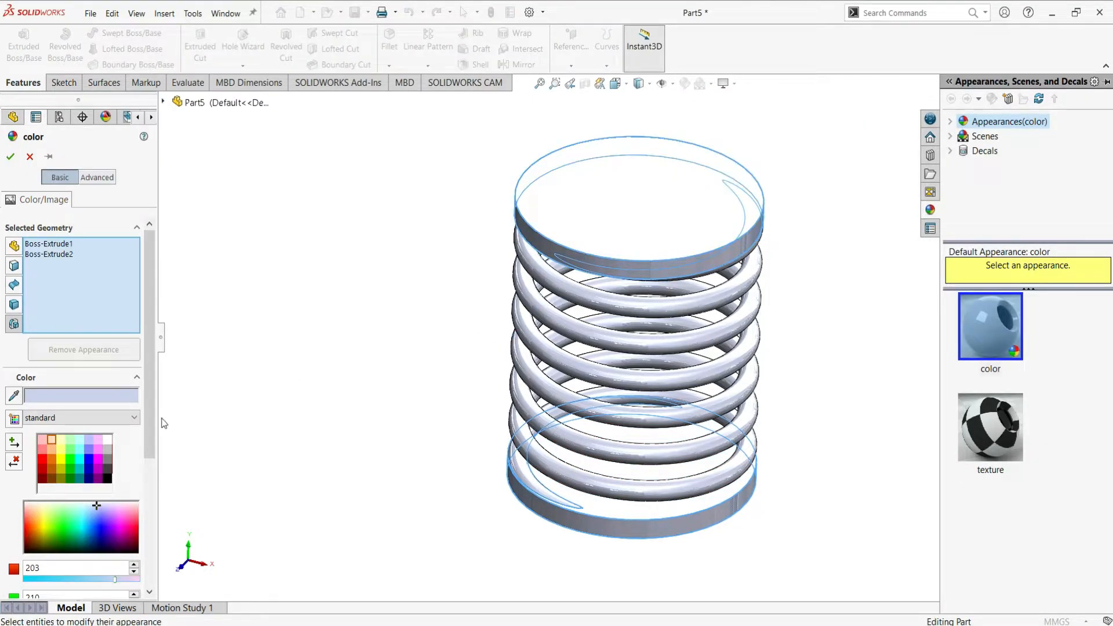
{"action": "left_click", "coordinate": [107, 479]}
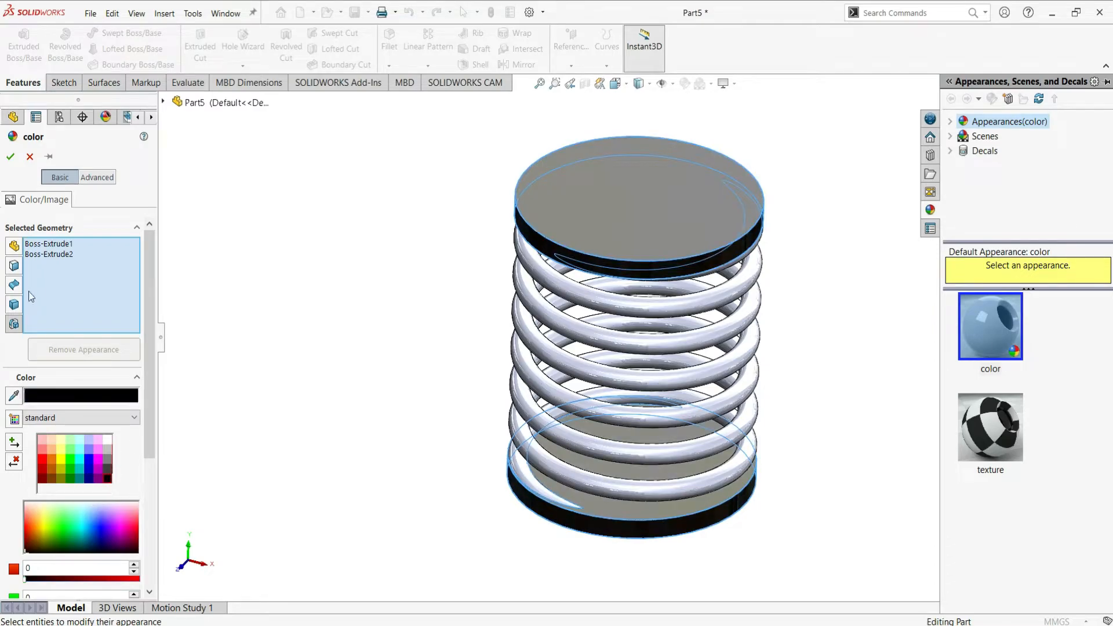
{"action": "left_click", "coordinate": [11, 156]}
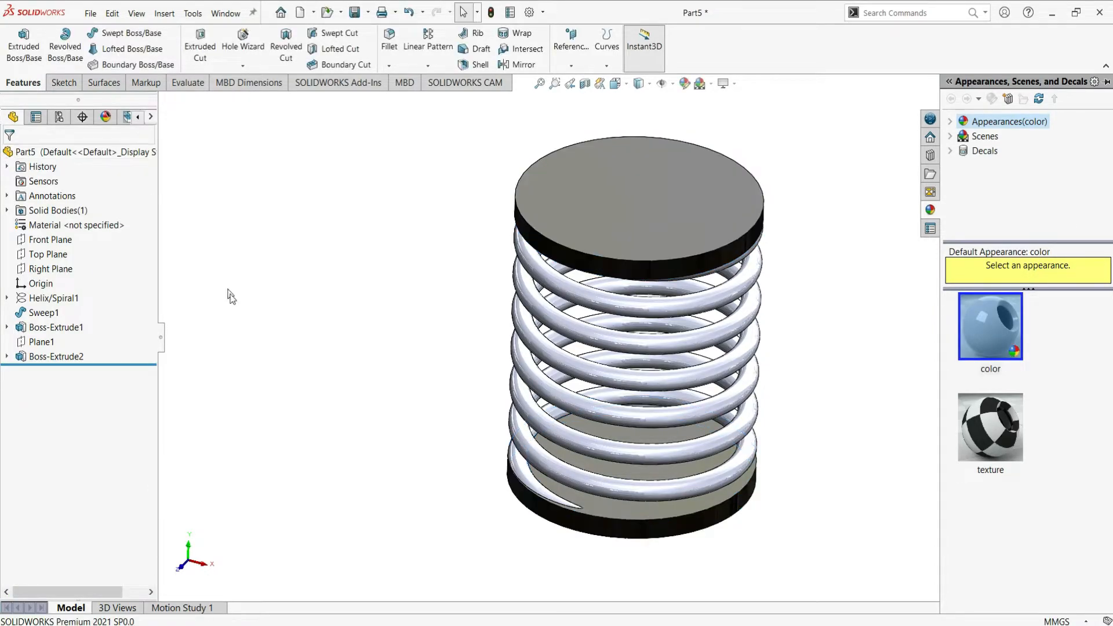
{"action": "left_click", "coordinate": [249, 315]}
- Apply a light peach colour appearance to the swept coil, Sweep1
{"action": "left_click", "coordinate": [54, 313]}
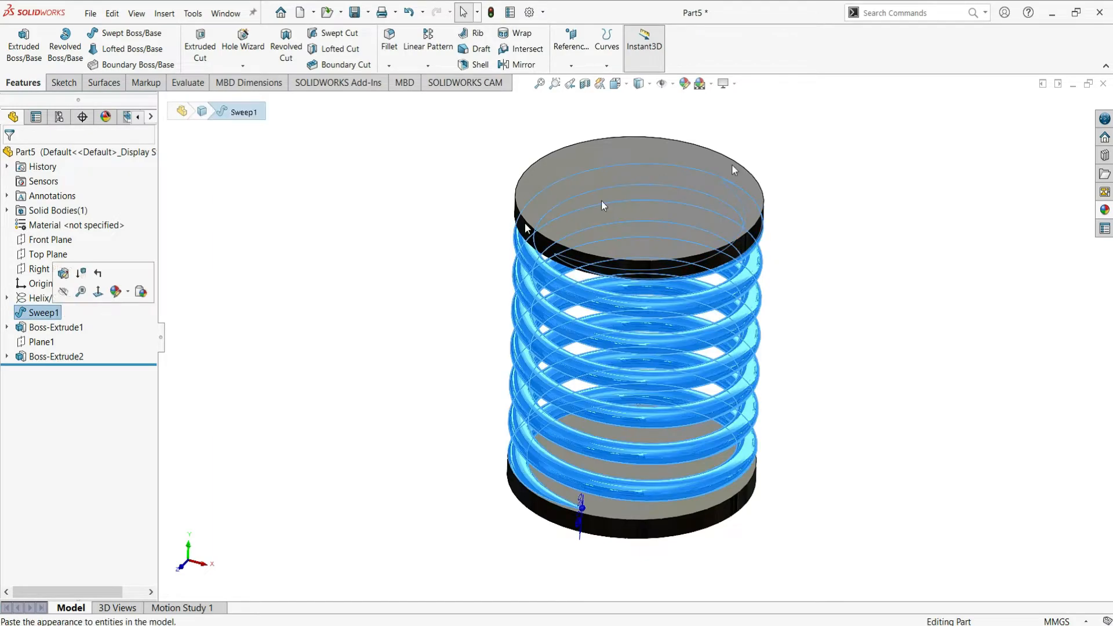
{"action": "left_click", "coordinate": [685, 85]}
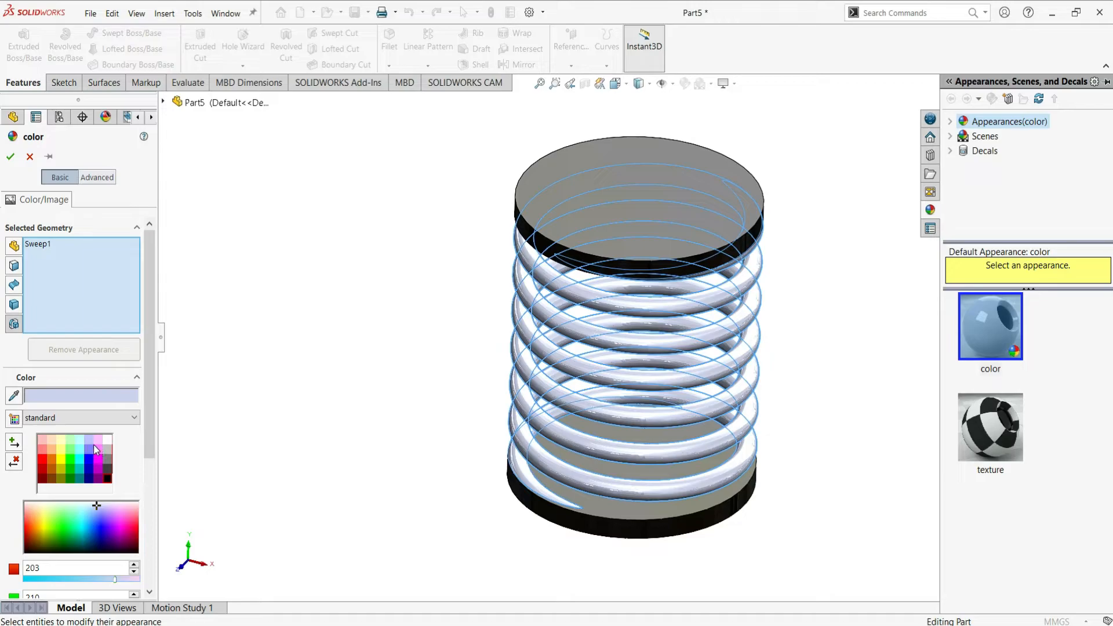
{"action": "left_click", "coordinate": [47, 441]}
{"action": "left_click", "coordinate": [10, 160]}
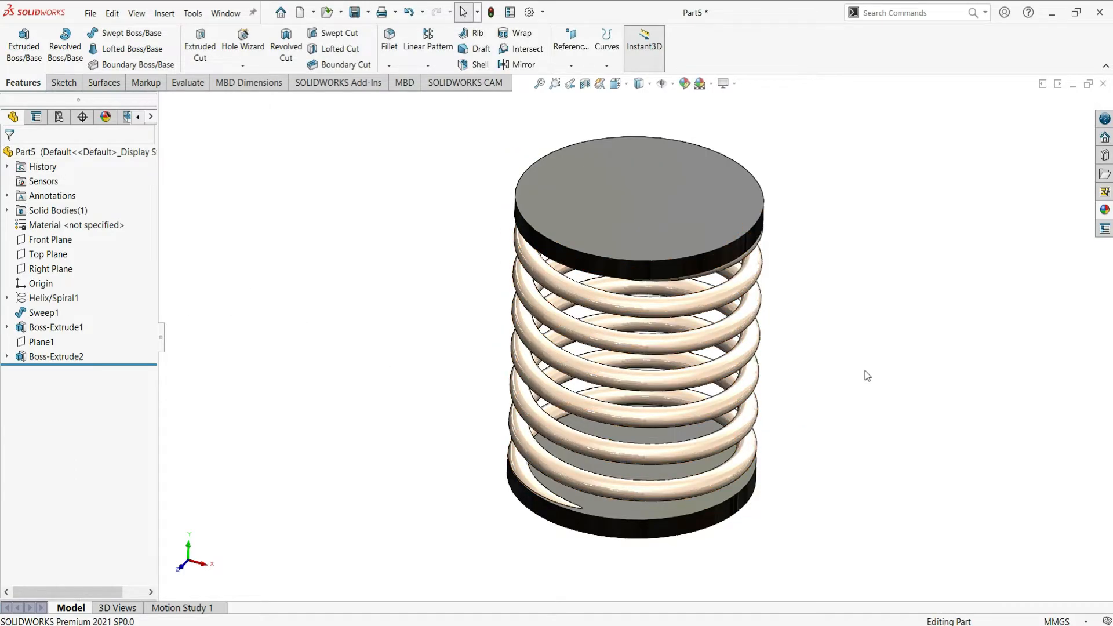
{"action": "key", "text": "ctrl+7"}
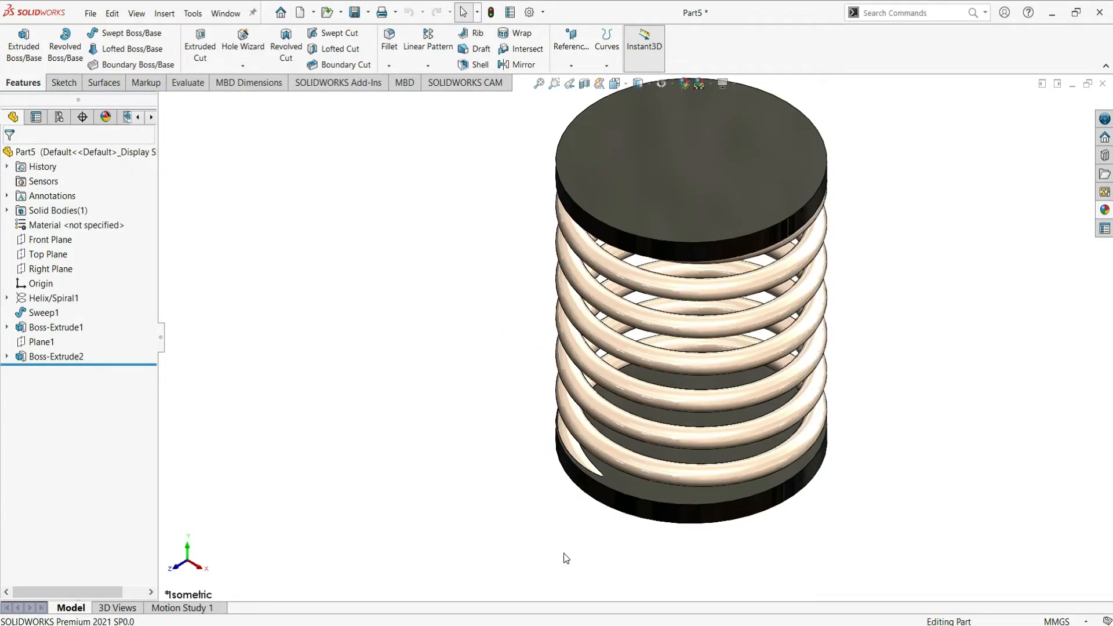
- Sketch a circle about 15 mm in diameter on the lower disc's outer face, centred on the origin
{"action": "middle_click_drag", "start_coordinate": [795, 489], "coordinate": [711, 440]}
{"action": "left_click", "coordinate": [682, 460]}
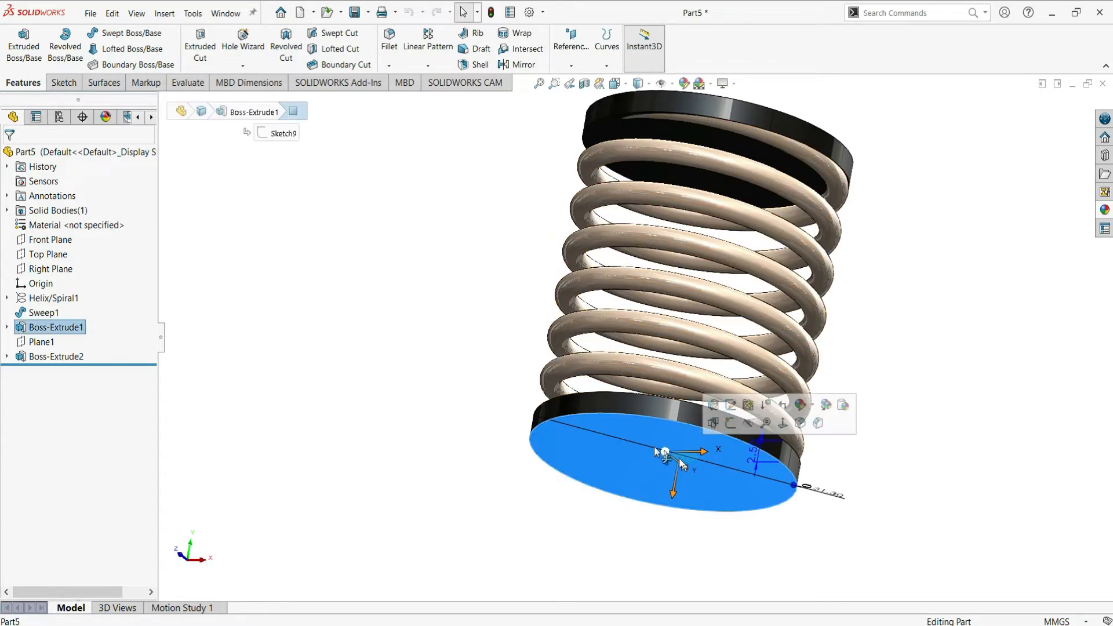
{"action": "left_click", "coordinate": [64, 83]}
{"action": "left_click", "coordinate": [17, 44]}
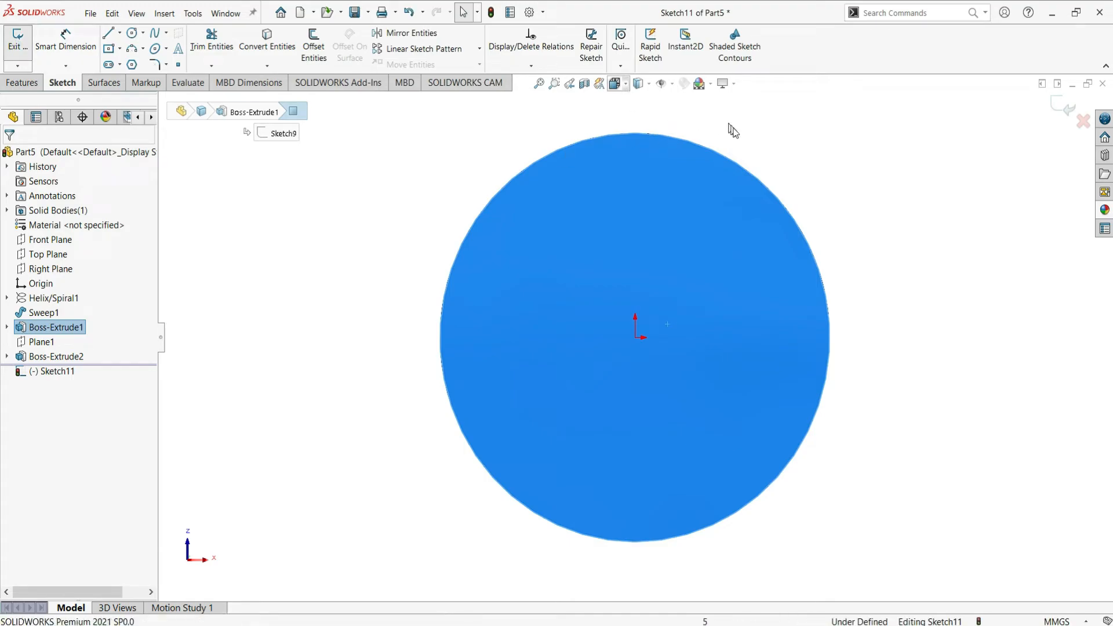
{"action": "left_click", "coordinate": [786, 172]}
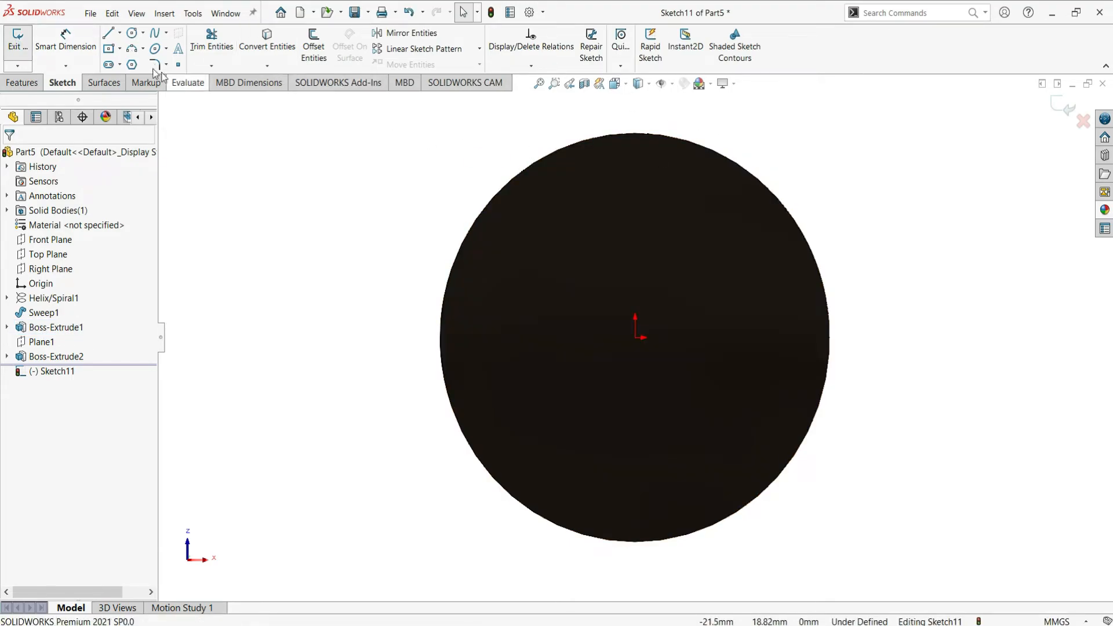
{"action": "left_click", "coordinate": [132, 33]}
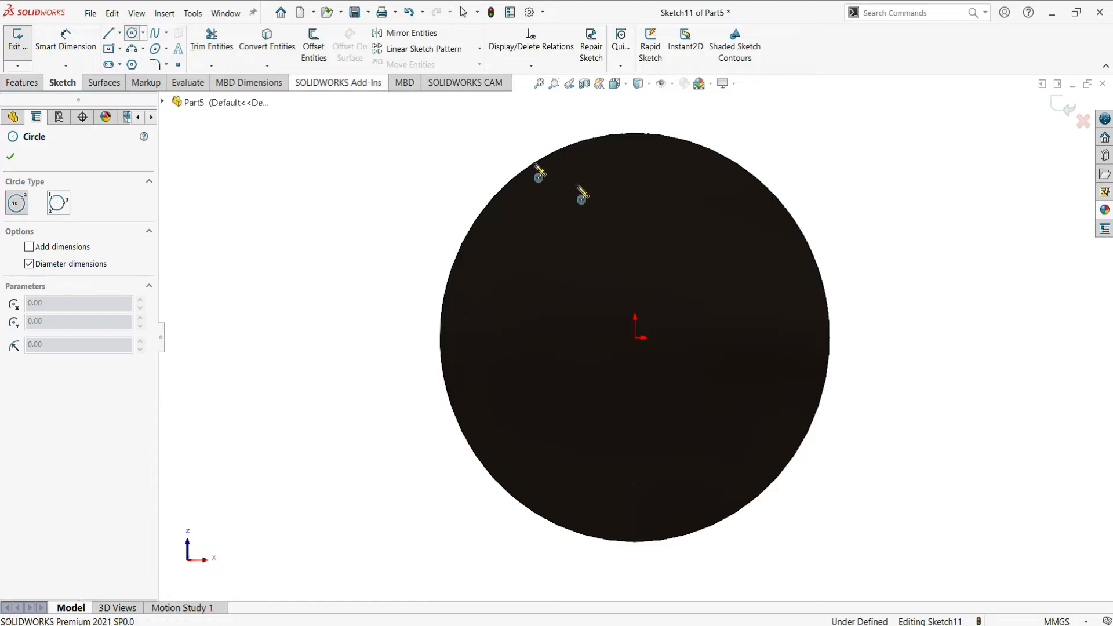
{"action": "left_click", "coordinate": [636, 336]}
{"action": "left_click", "coordinate": [717, 283]}
{"action": "key", "text": "Escape"}
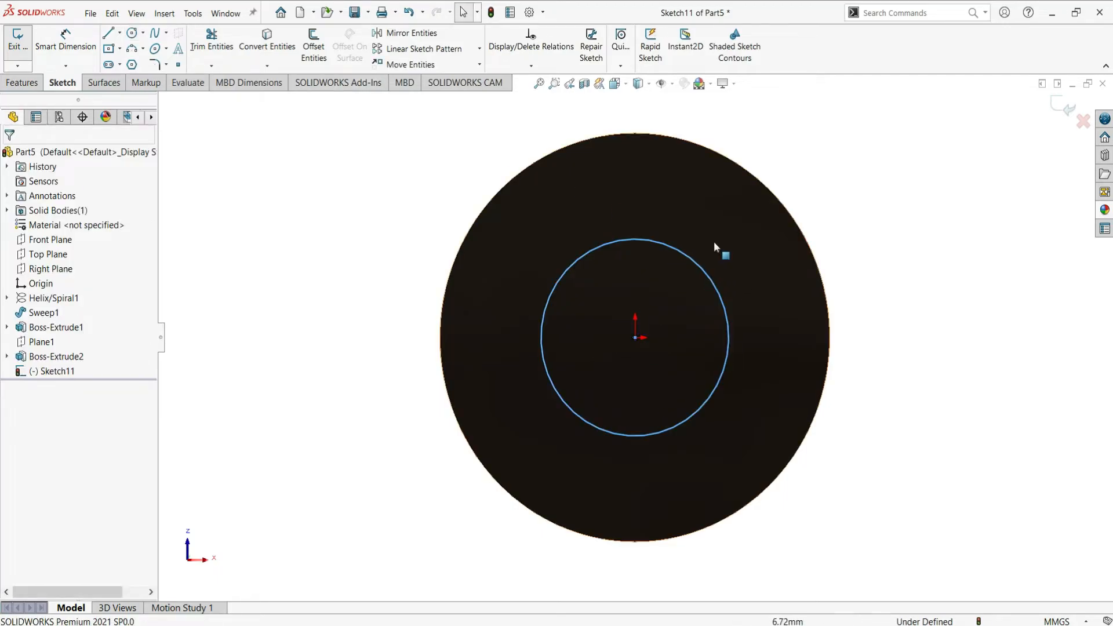
- Dimension the circle's diameter and set it to 12.50 mm
{"action": "left_click", "coordinate": [65, 39]}
{"action": "left_click", "coordinate": [634, 240]}
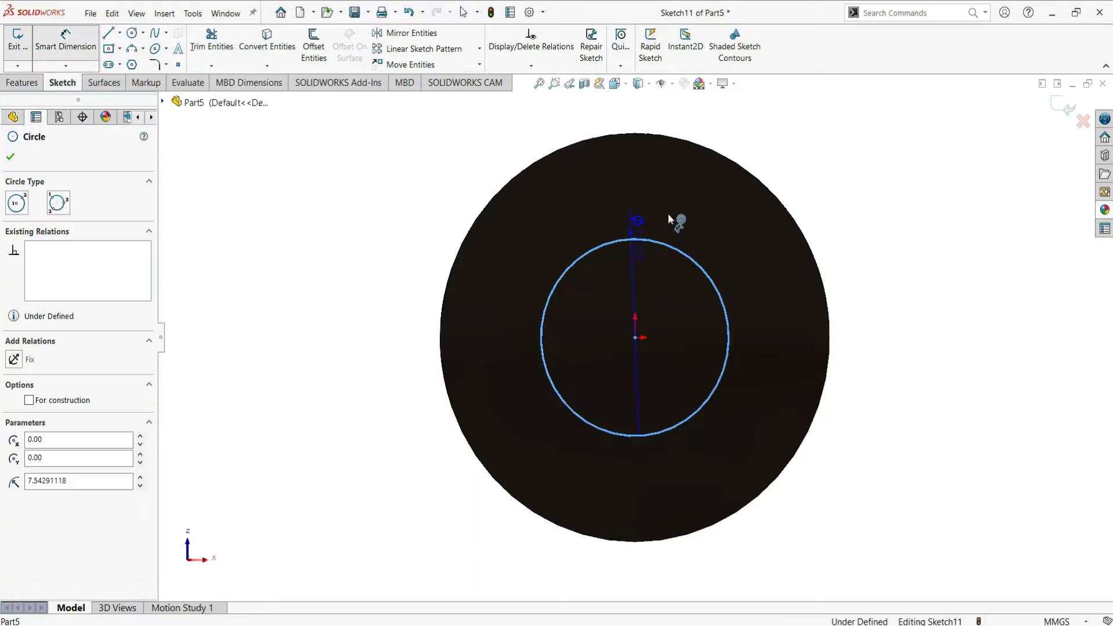
{"action": "left_click", "coordinate": [668, 213]}
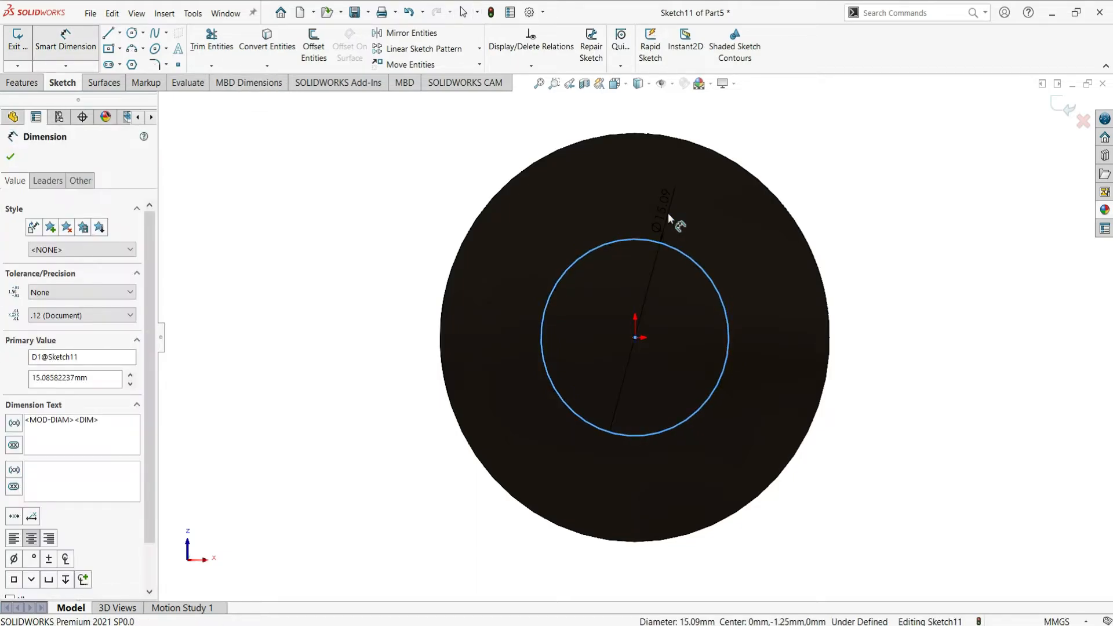
{"action": "type", "text": "1."}
{"action": "type", "text": "2.50"}
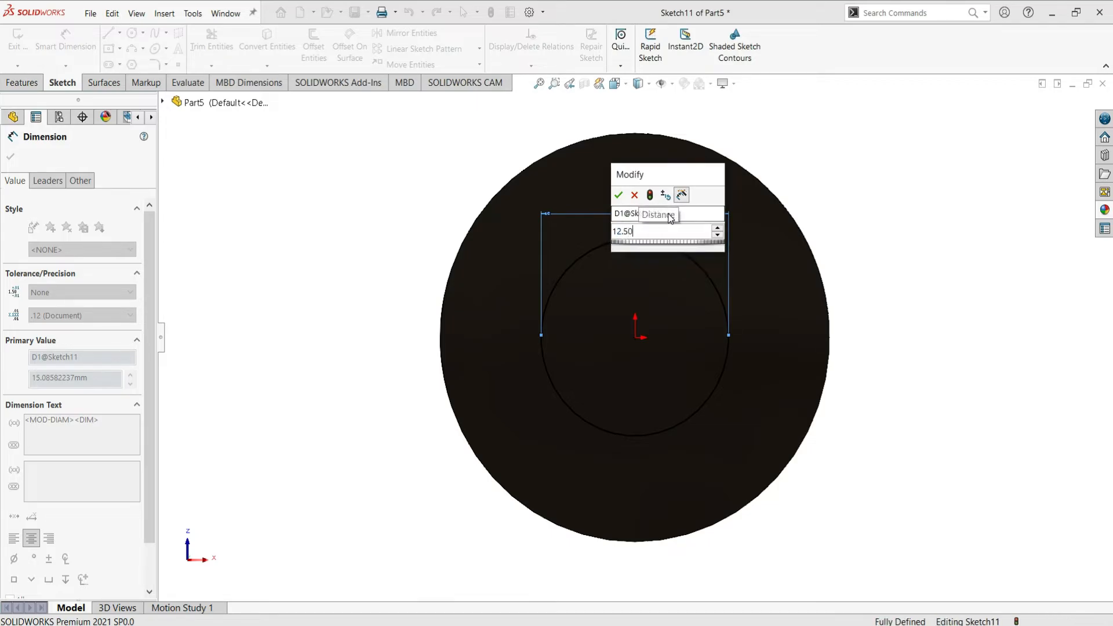
{"action": "key", "text": "Return"}
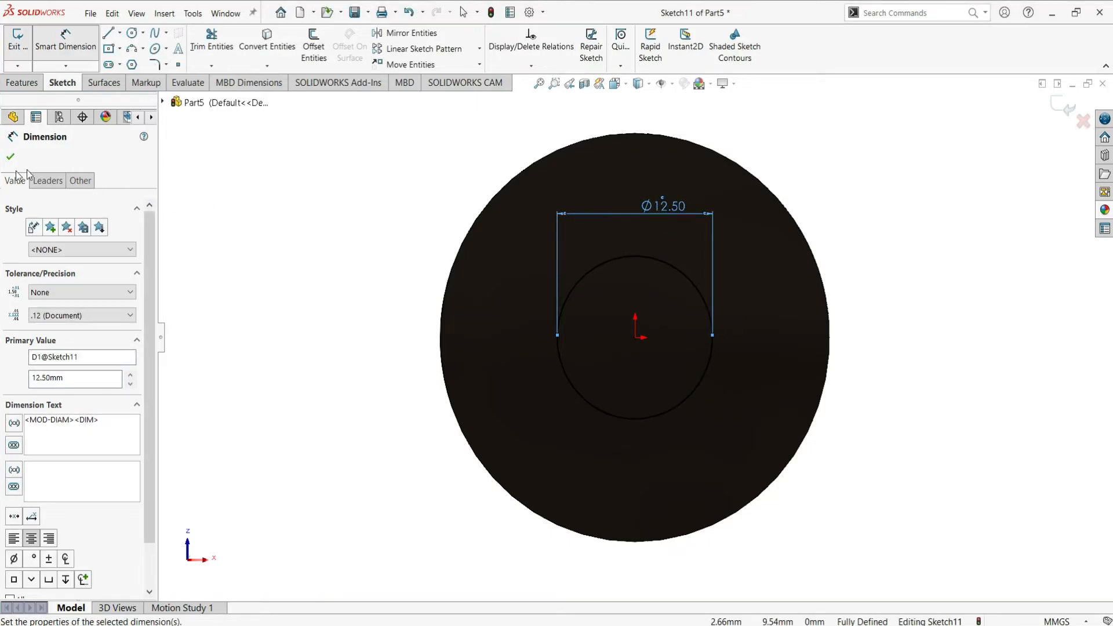
{"action": "left_click", "coordinate": [10, 158]}
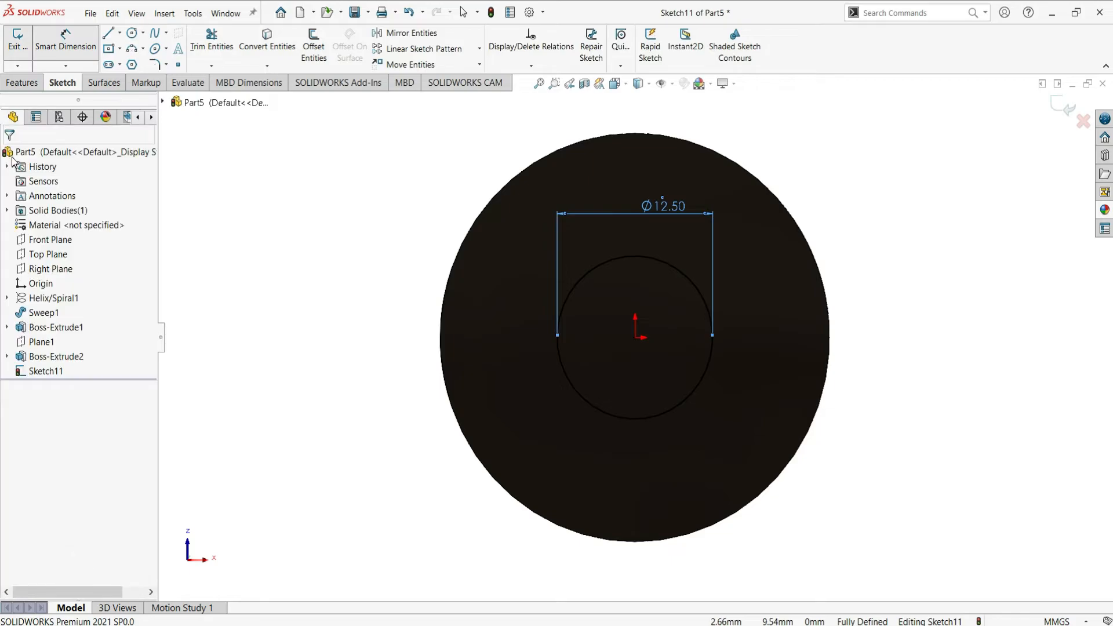
- Cut-extrude the circle through the lower disc with a Blind end condition and a depth of 12.50 mm
{"action": "left_click", "coordinate": [26, 85]}
{"action": "left_click", "coordinate": [198, 47]}
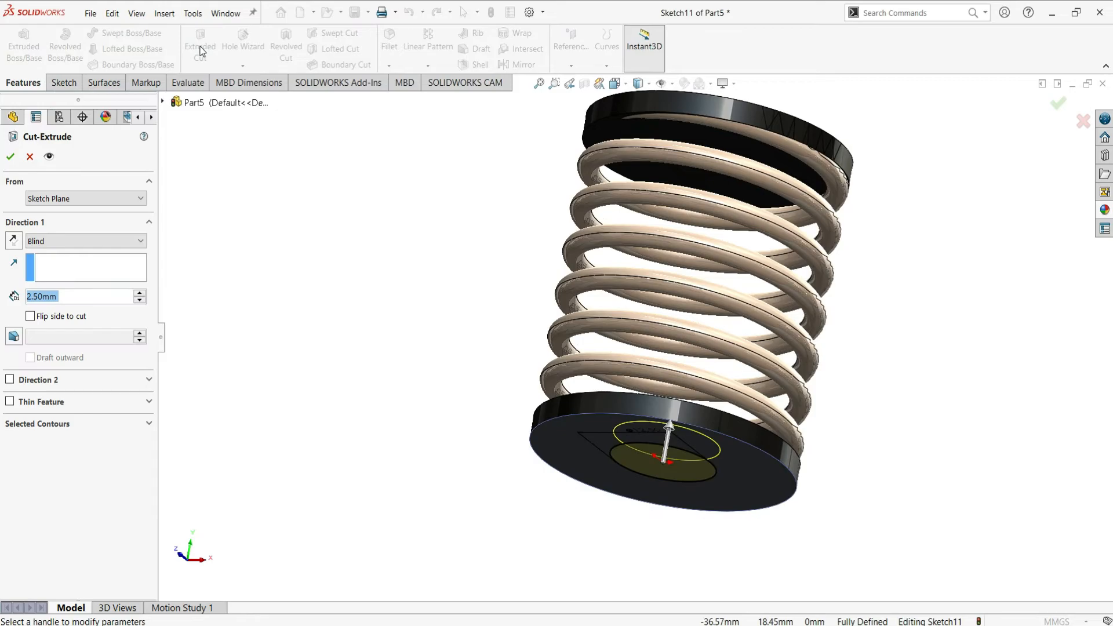
{"action": "left_click", "coordinate": [103, 241]}
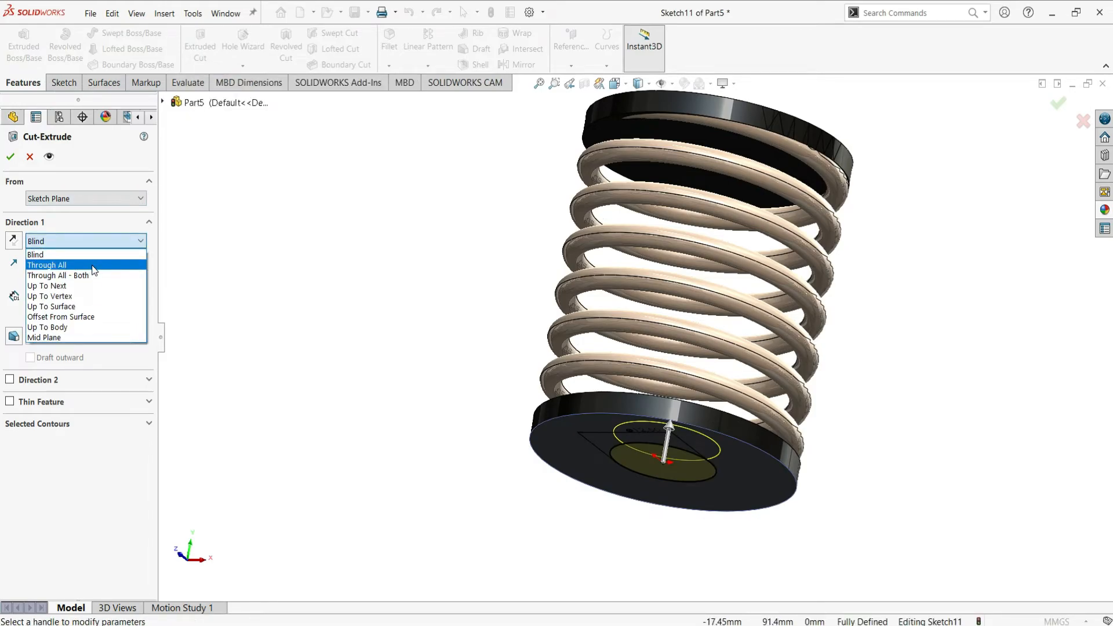
{"action": "left_click", "coordinate": [92, 266]}
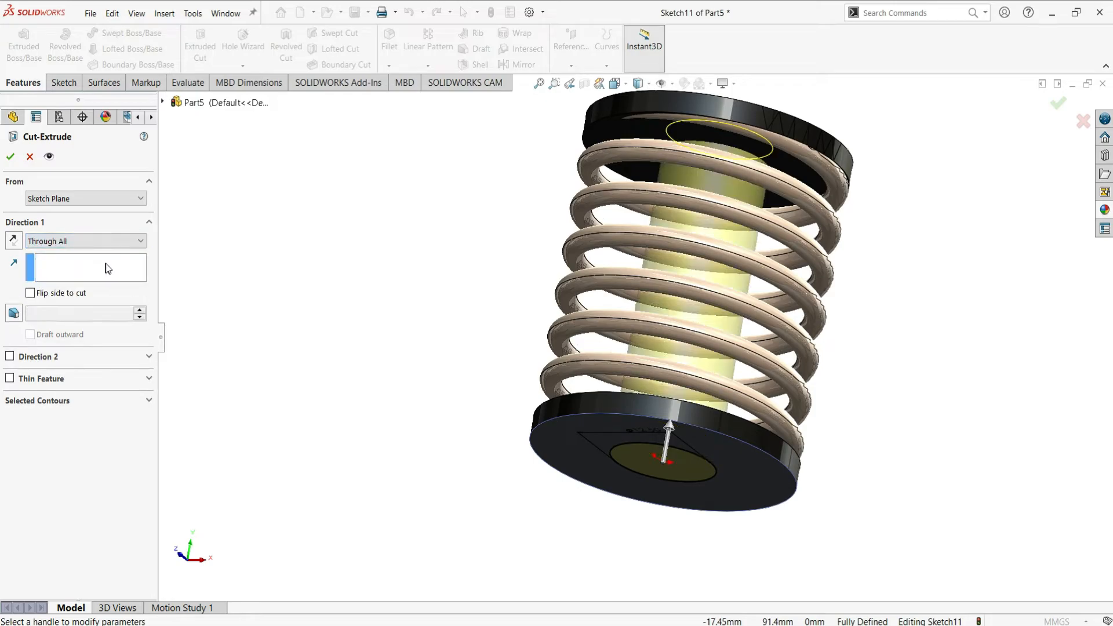
{"action": "left_click", "coordinate": [82, 242]}
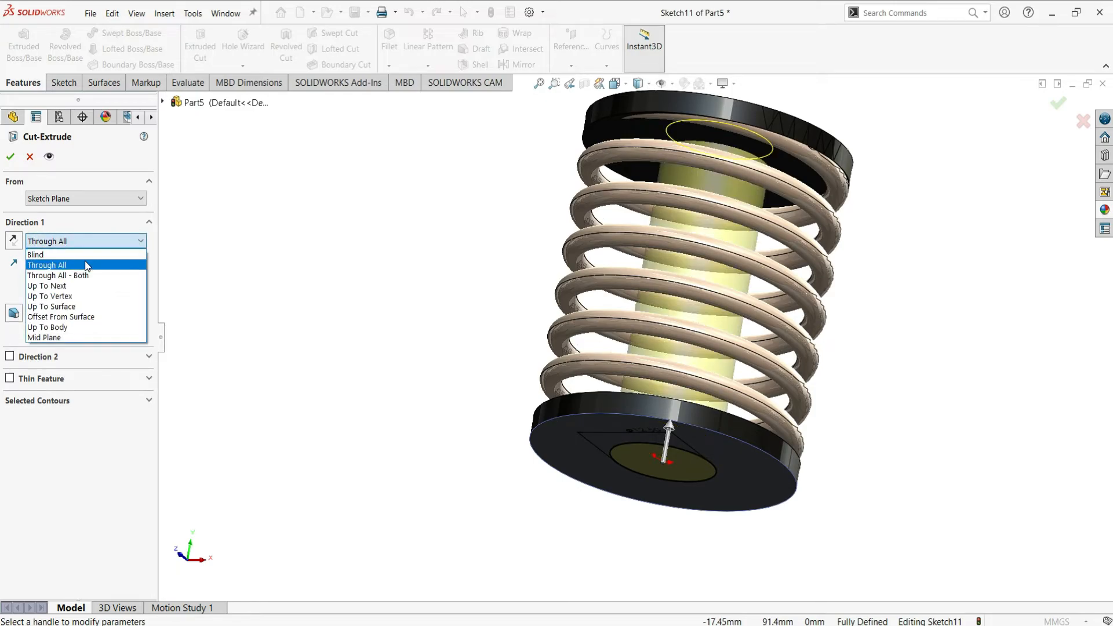
{"action": "left_click", "coordinate": [87, 258]}
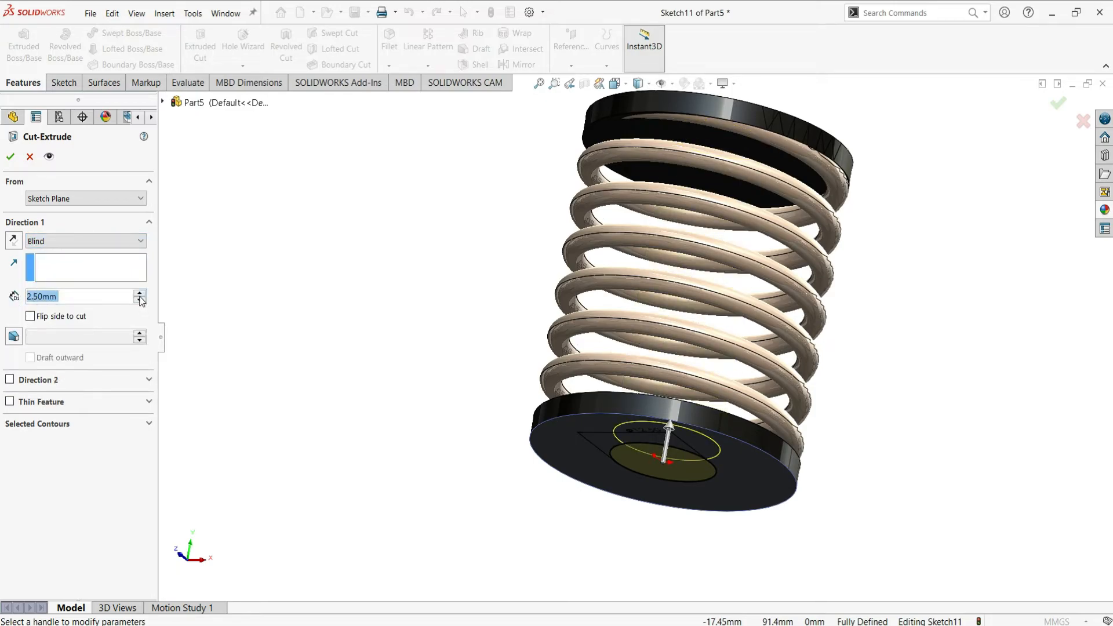
{"action": "left_click", "coordinate": [139, 294]}
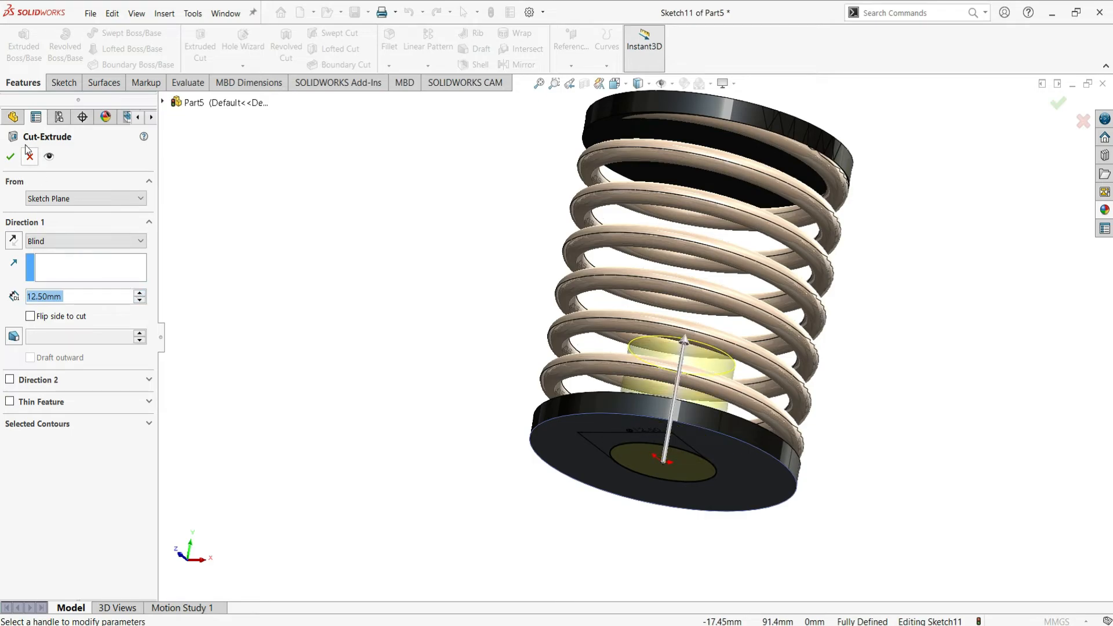
{"action": "left_click", "coordinate": [9, 158]}
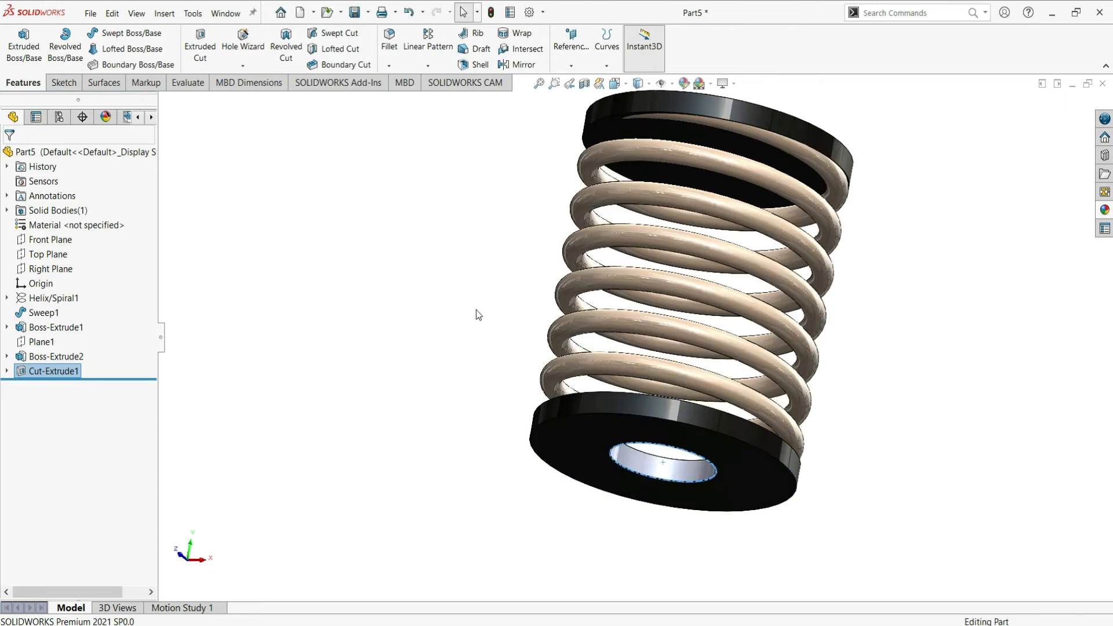
- Play the Motion Study 1 animation to view the finished spring from all around
{"action": "middle_click_drag", "start_coordinate": [1105, 303], "coordinate": [864, 348]}
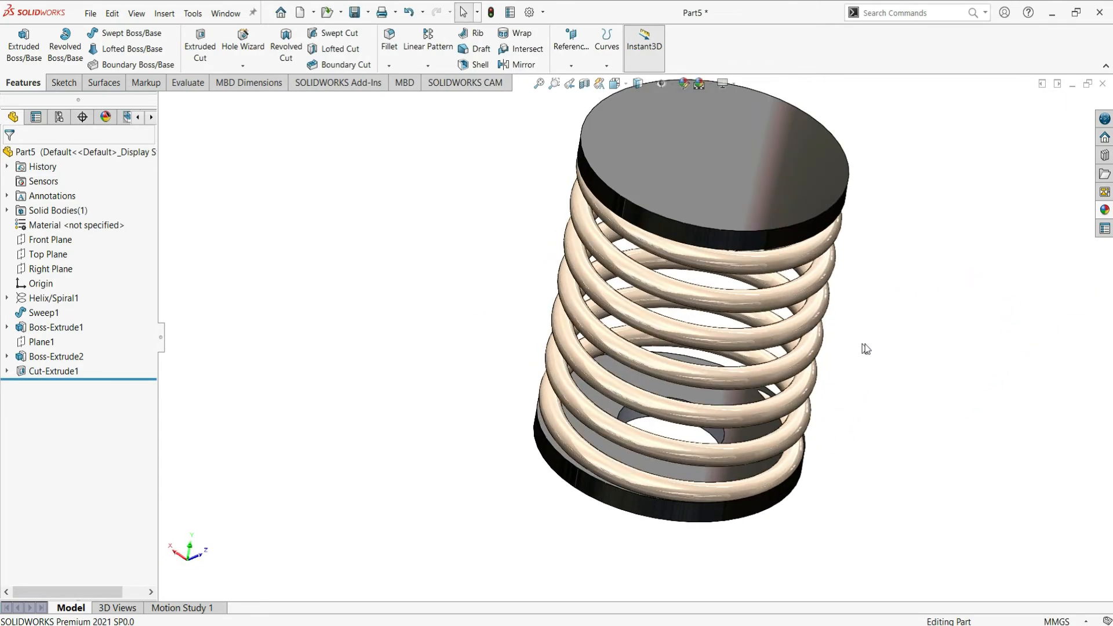
{"action": "key", "text": "ctrl+7"}
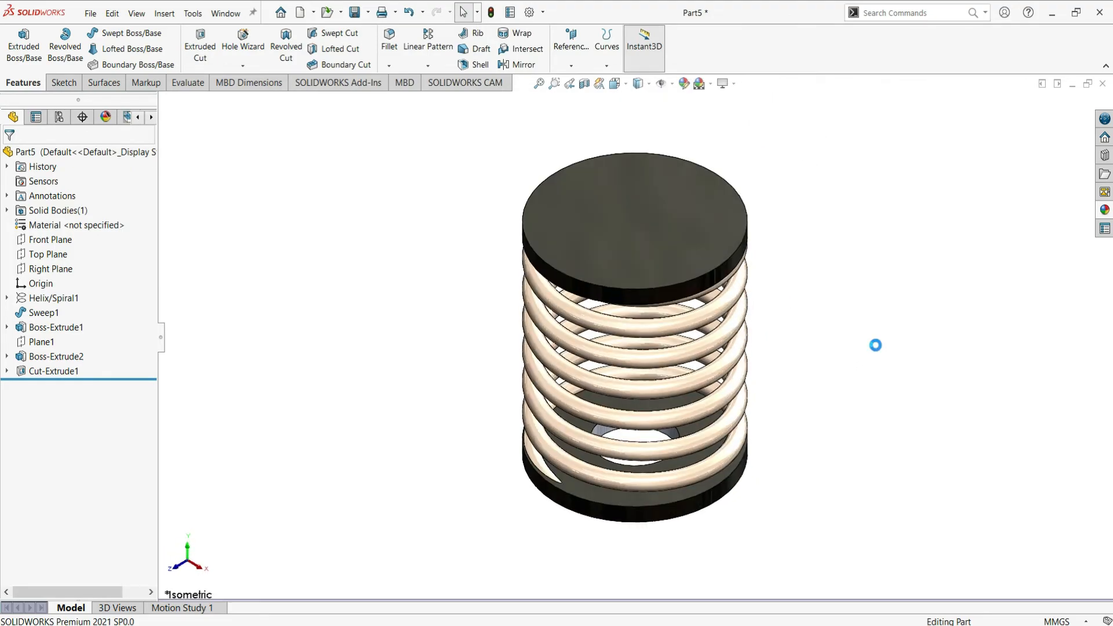
{"action": "left_click", "coordinate": [170, 609]}
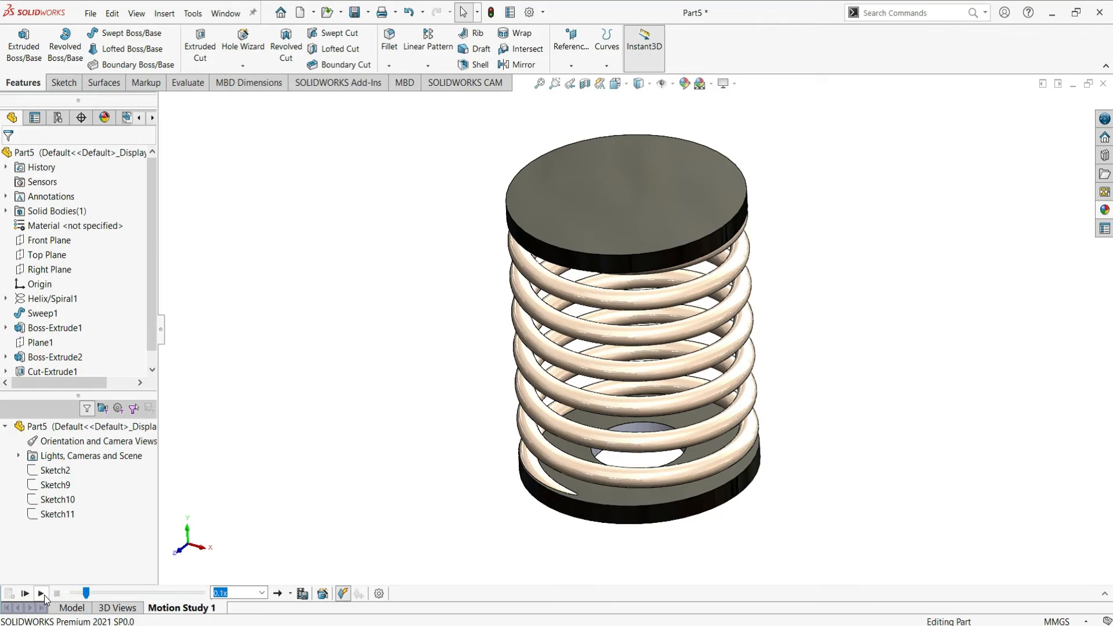
{"action": "left_click", "coordinate": [44, 595]}
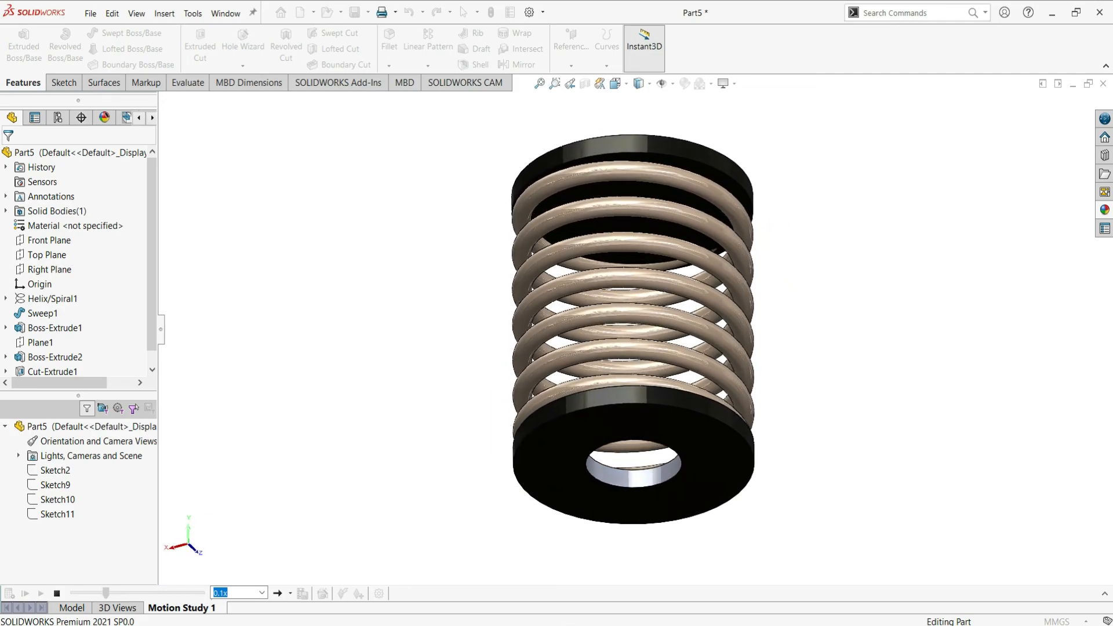
{"action": "left_click", "coordinate": [919, 625]}
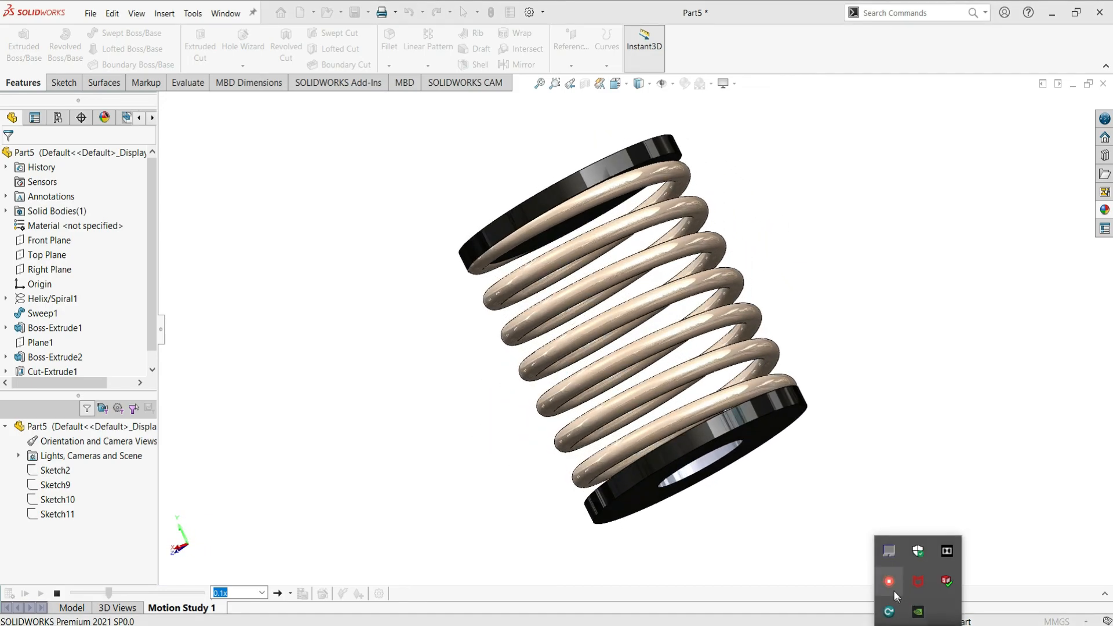